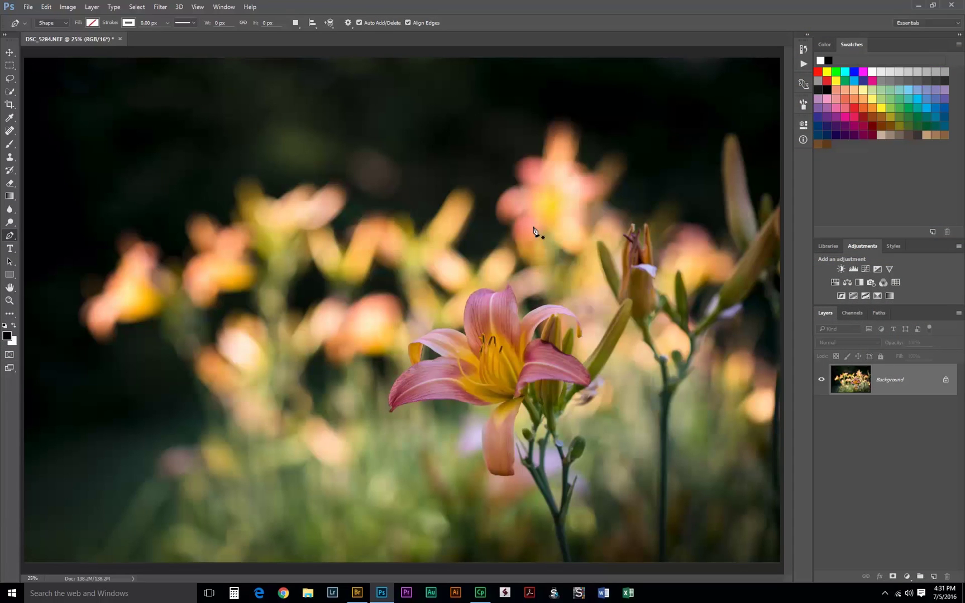
# Resize the lily photo to a height of 1200 pixels, making it 1798 × 1200
pyautogui.hotkey('ctrl', 'alt', 'i')
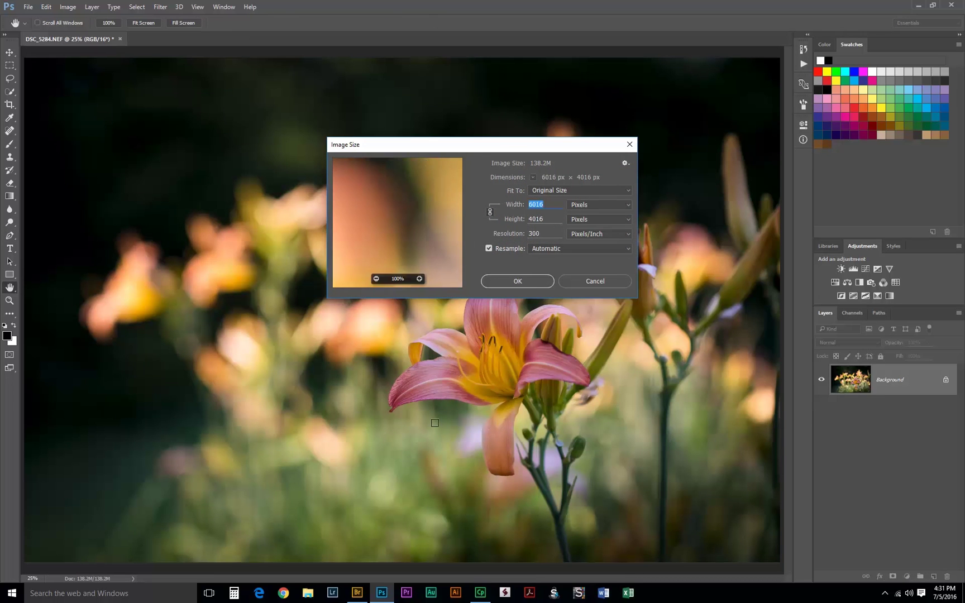
pyautogui.click(531, 219)
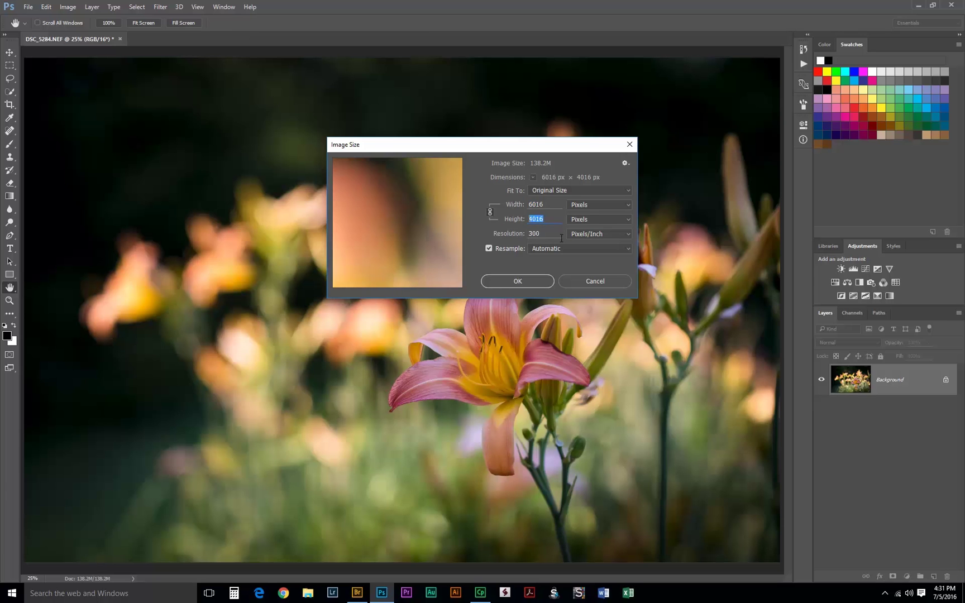
pyautogui.write('1200')
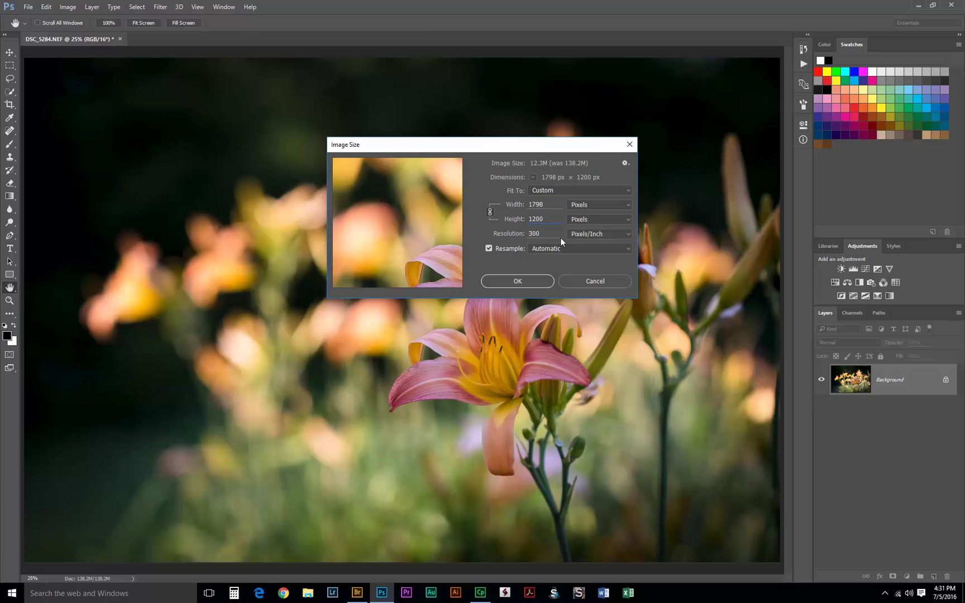
pyautogui.click(517, 280)
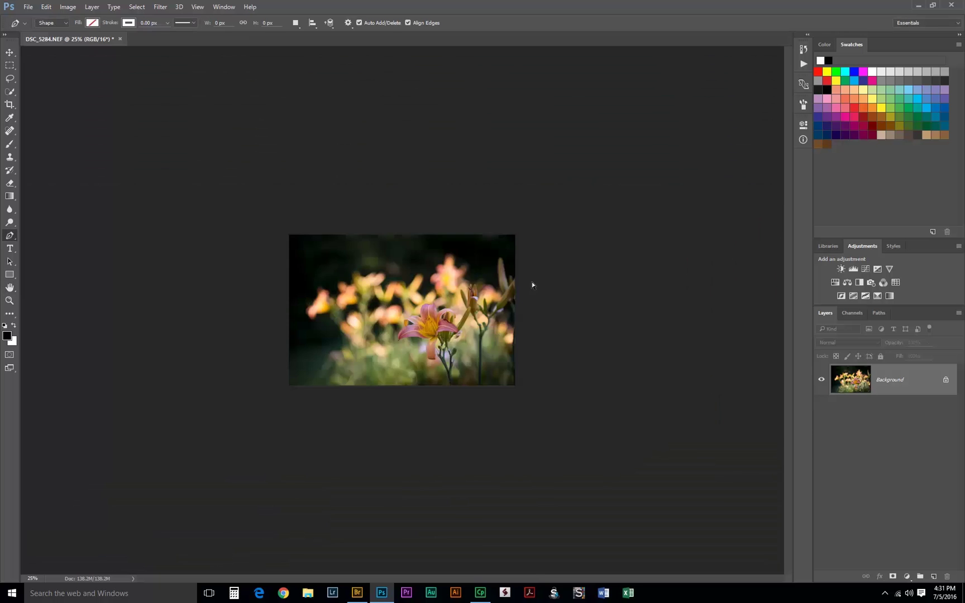
pyautogui.hotkey('ctrl', '+')
pyautogui.hotkey('ctrl', '+')
pyautogui.hotkey('ctrl', '+')
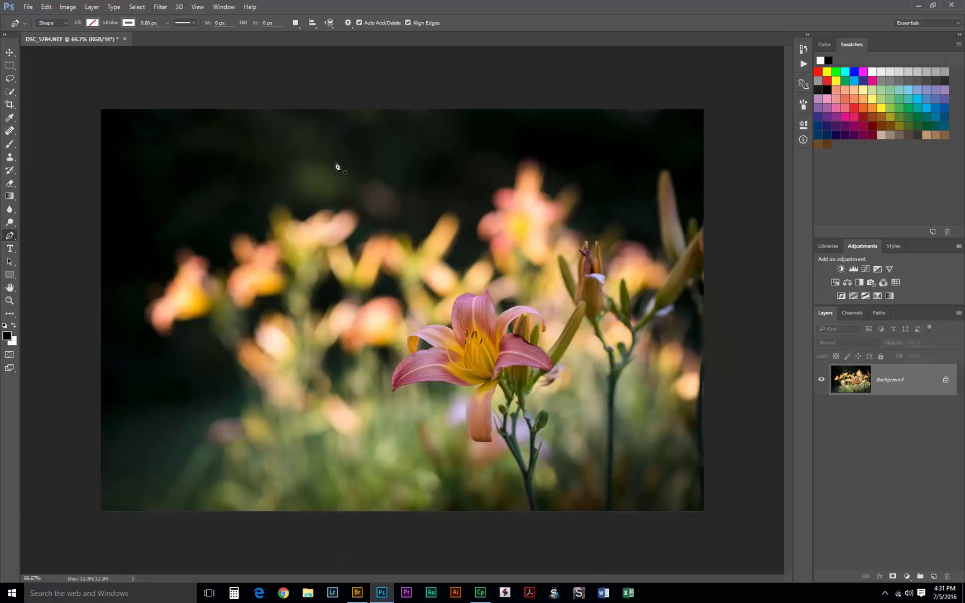
pyautogui.click(92, 24)
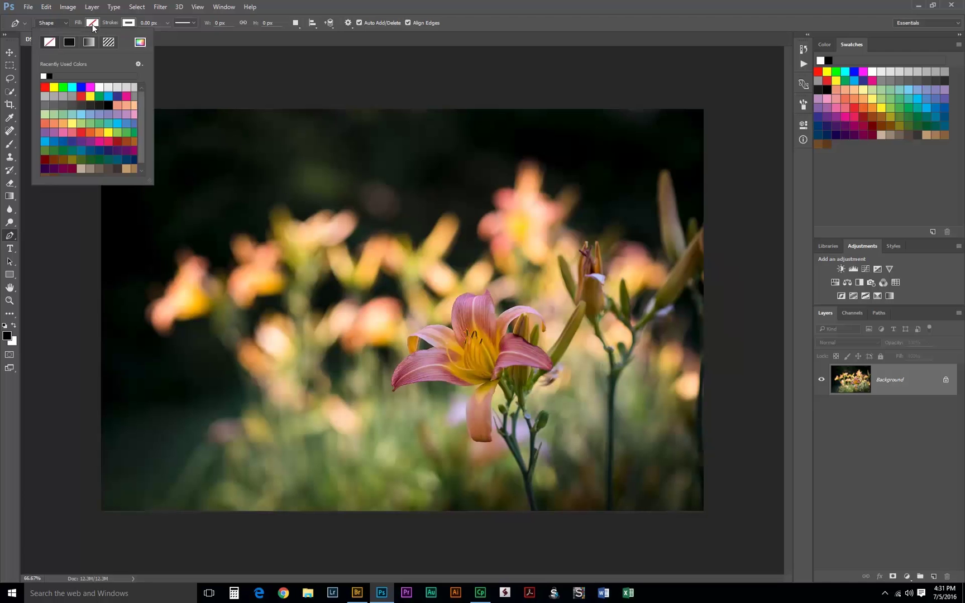
pyautogui.click(129, 21)
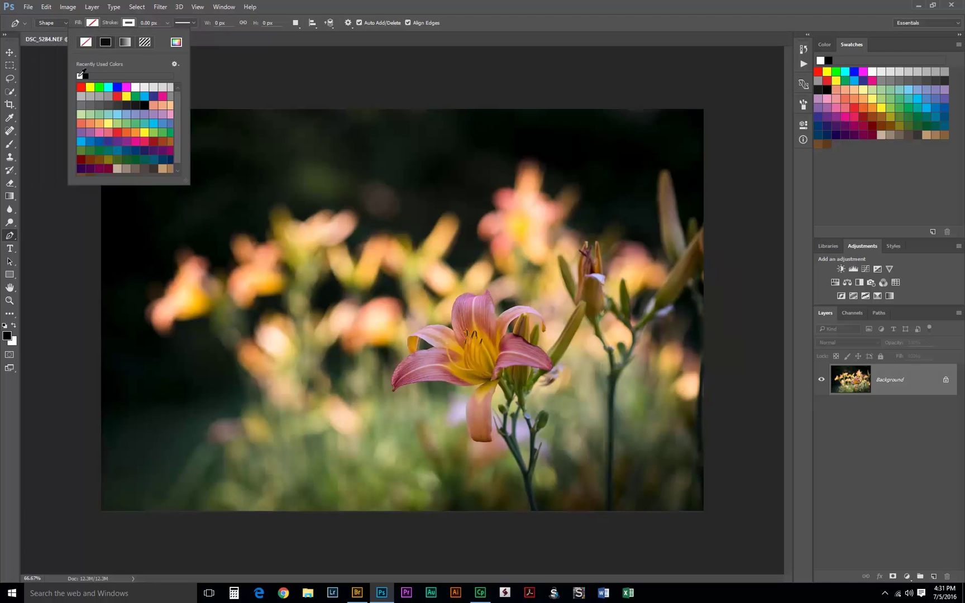
pyautogui.click(637, 356)
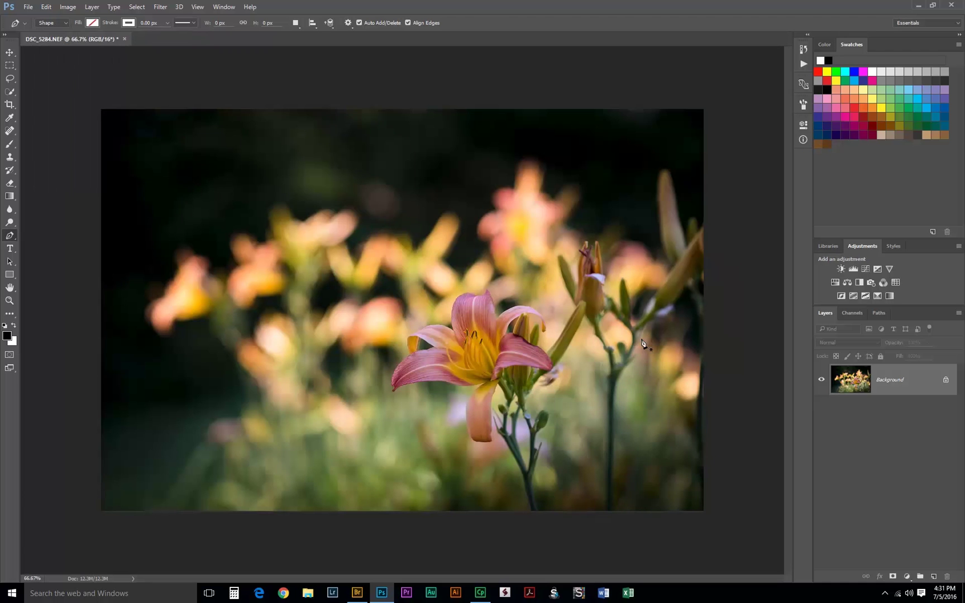
# Draw the B outline beside the stem and give it a 5 px white stroke
pyautogui.moveTo(591, 389); pyautogui.dragTo(483, 467)
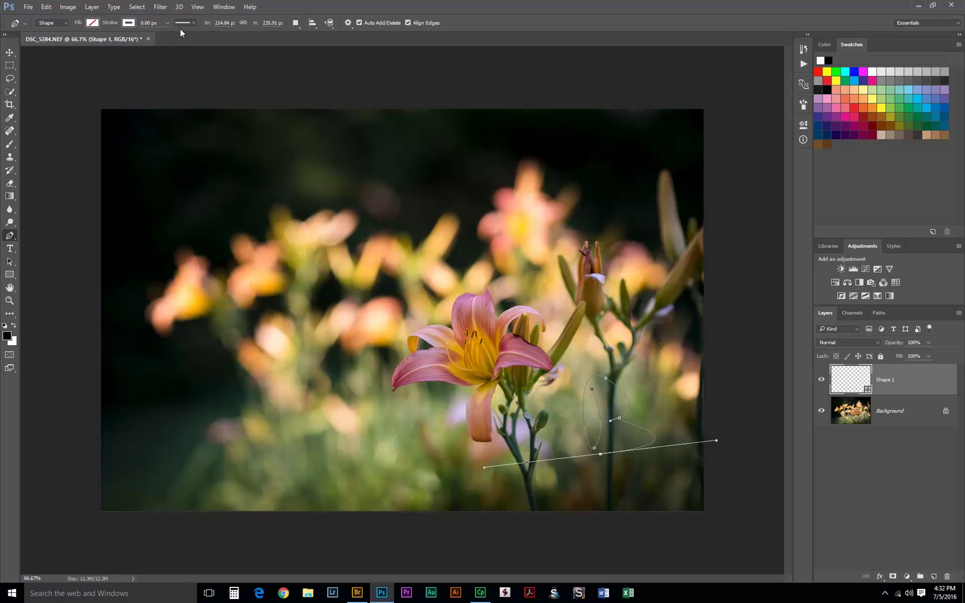
pyautogui.click(167, 23)
pyautogui.moveTo(174, 36); pyautogui.dragTo(170, 36)
pyautogui.doubleClick(148, 22)
pyautogui.write('5')
pyautogui.press('Return')
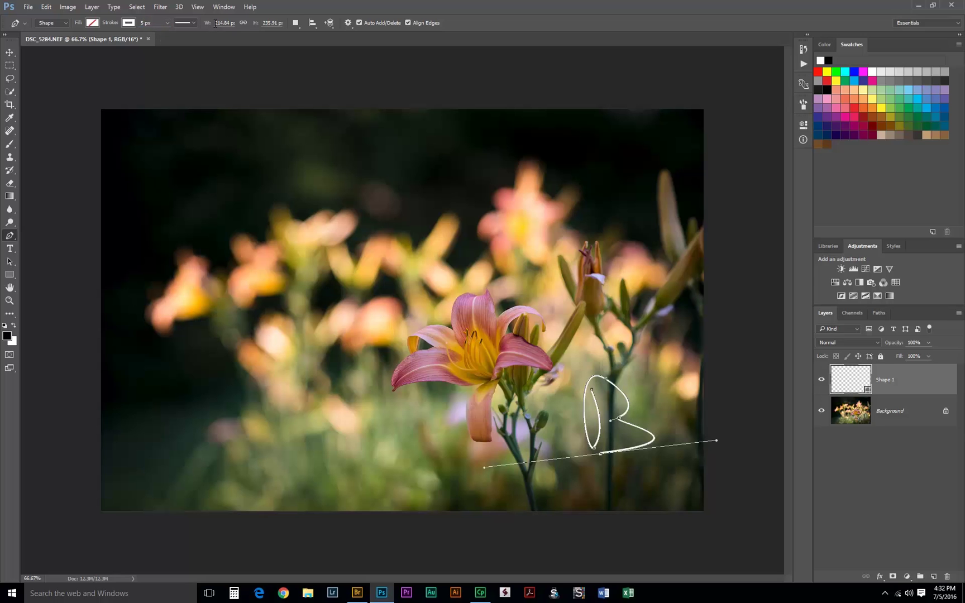
pyautogui.press('Return')
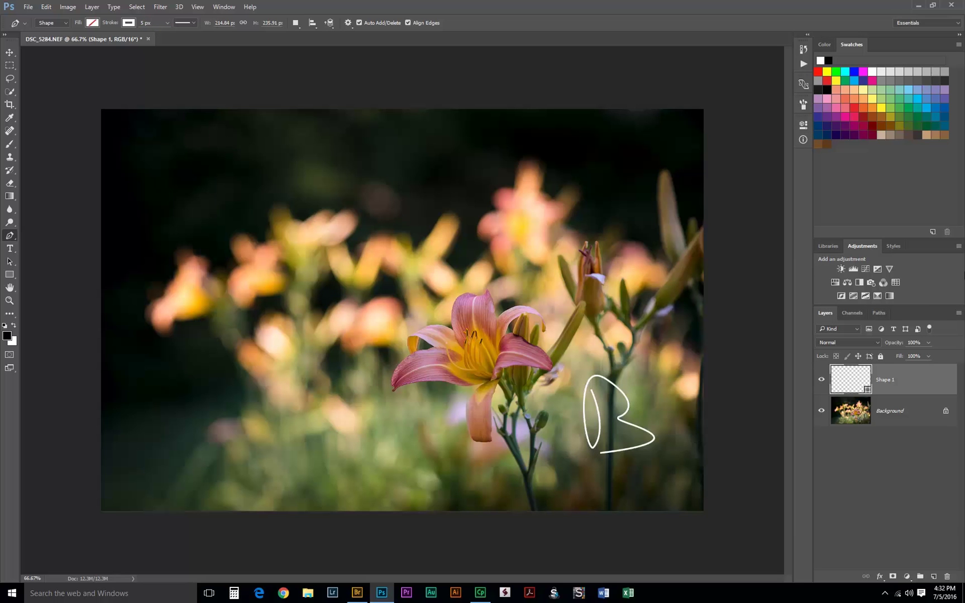
# Add a Bevel & Emboss effect with Contour to the Shape 1 layer
pyautogui.rightClick(906, 381)
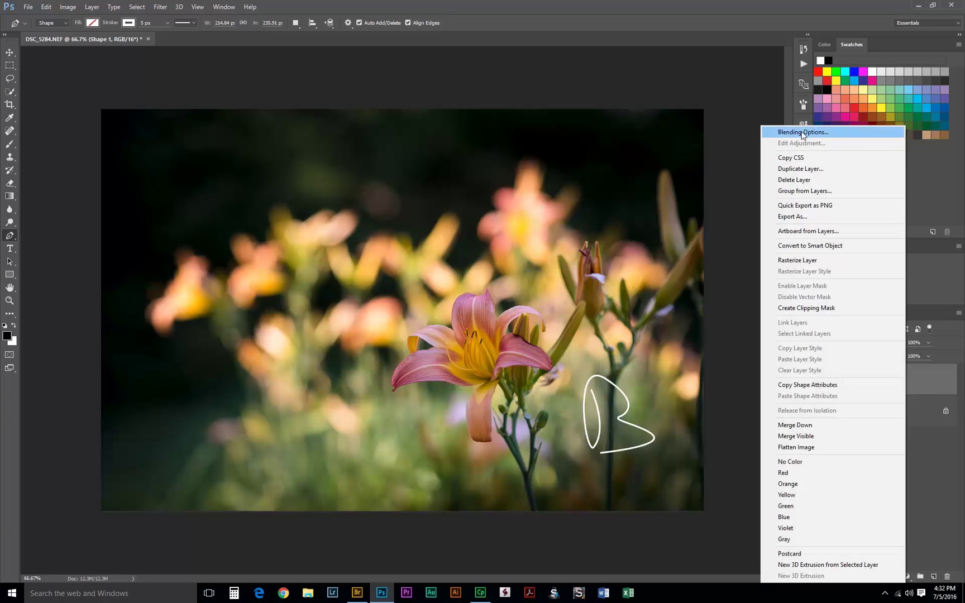
pyautogui.click(803, 132)
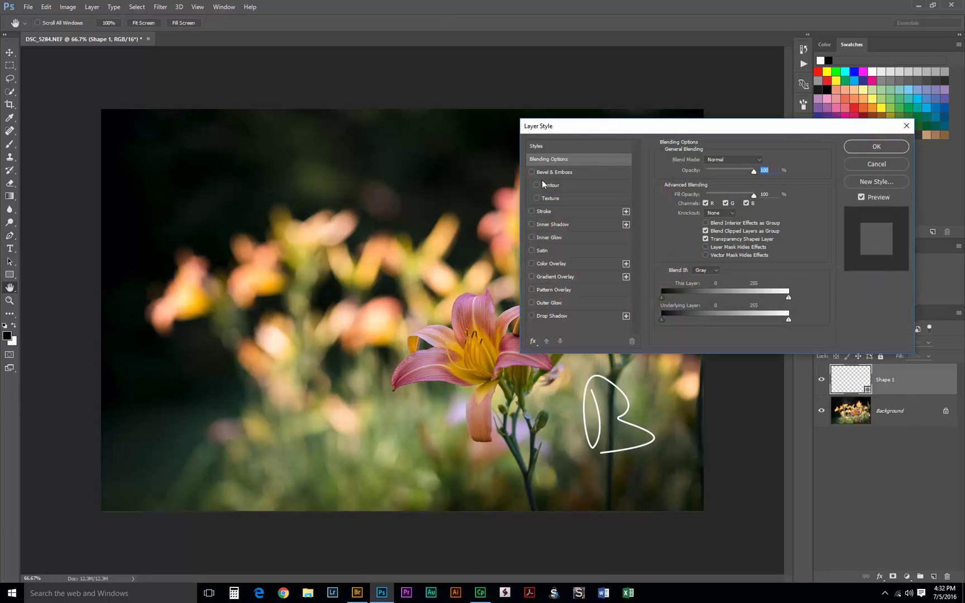
pyautogui.click(538, 187)
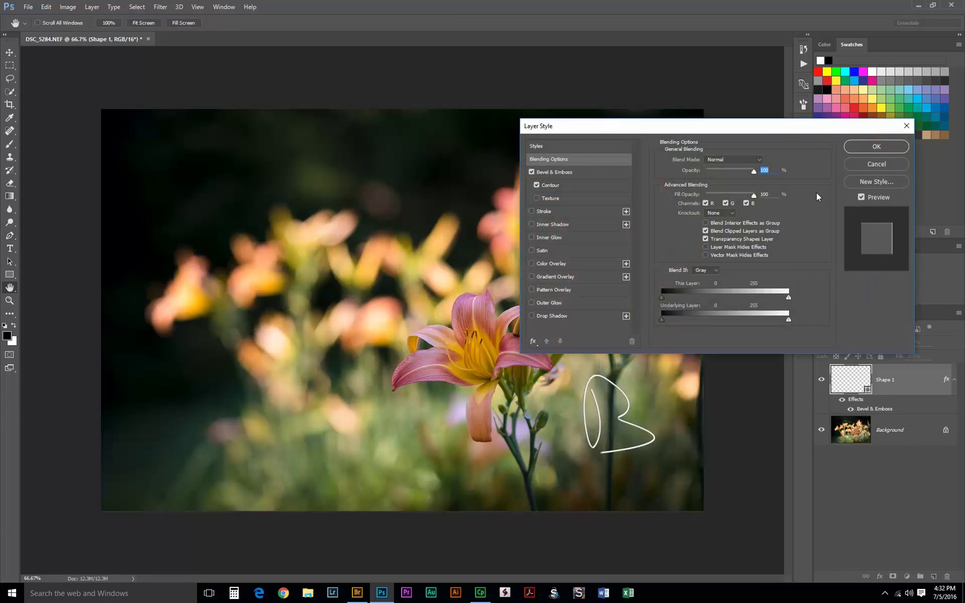
pyautogui.click(853, 147)
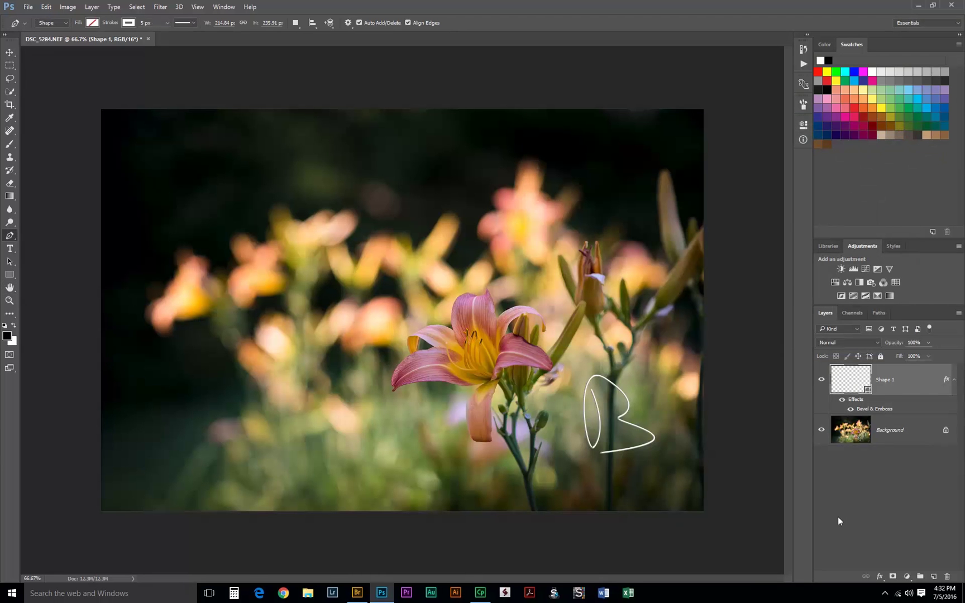
# Duplicate the Shape 1 layer into a new document
pyautogui.rightClick(910, 378)
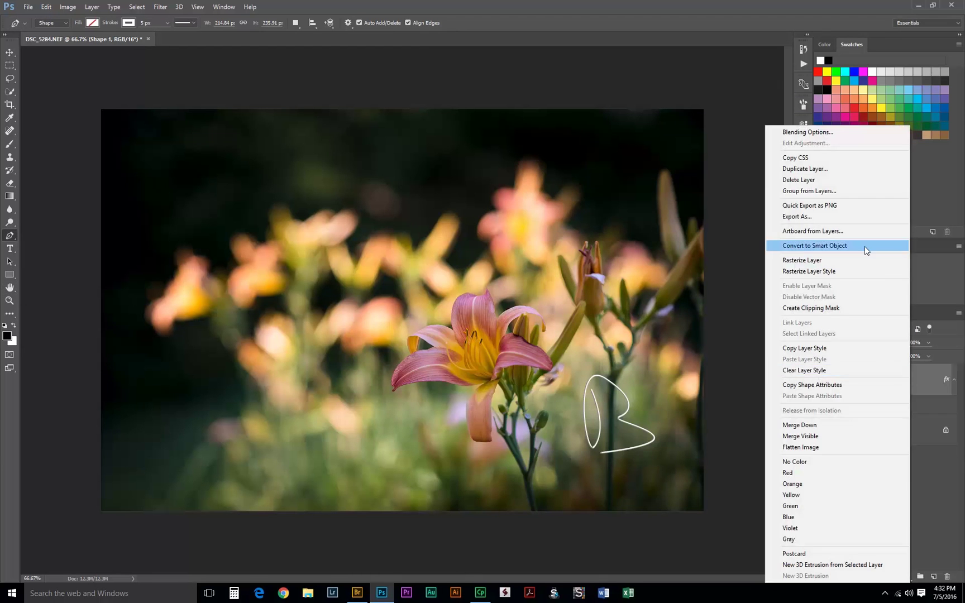
pyautogui.click(823, 169)
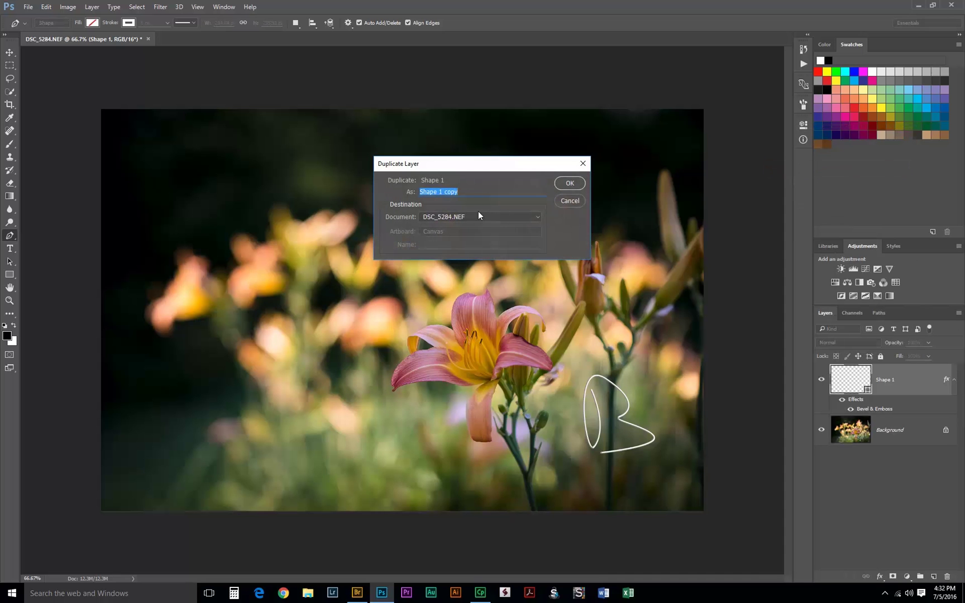
pyautogui.click(495, 218)
pyautogui.click(458, 234)
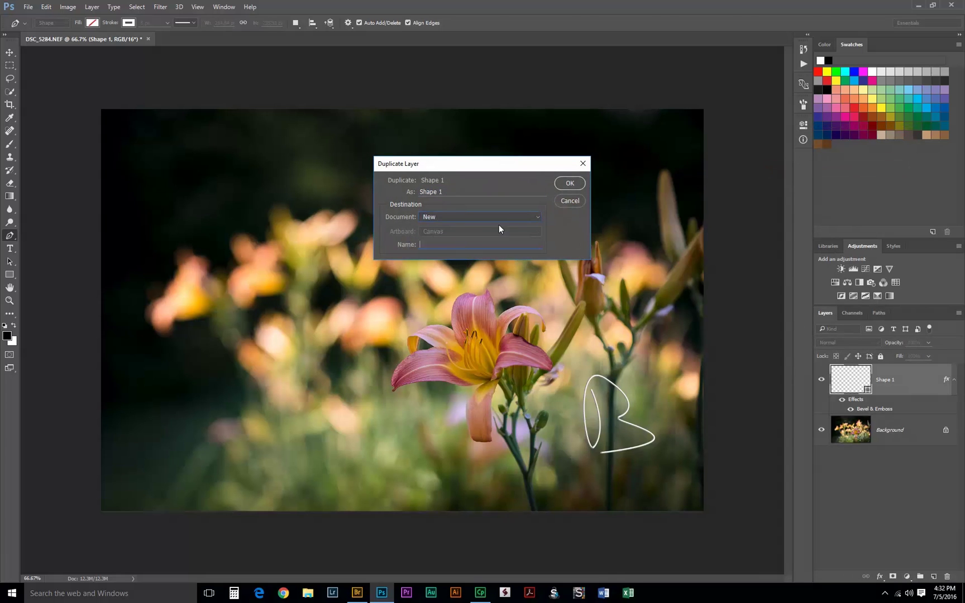
pyautogui.click(570, 183)
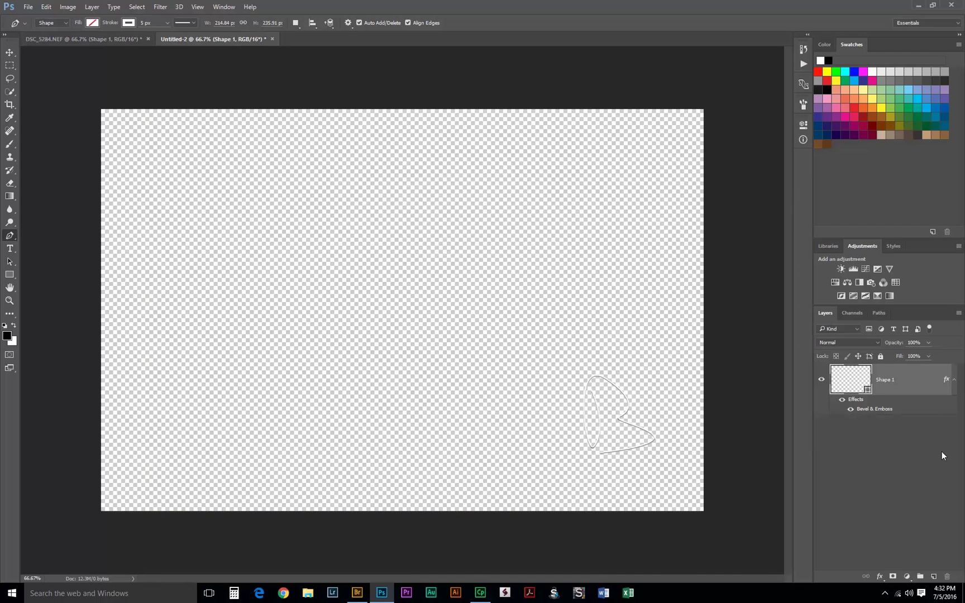
# Add a new layer beneath Shape 1 and fill it with 50% gray
pyautogui.click(933, 577)
pyautogui.moveTo(919, 386); pyautogui.dragTo(926, 460)
pyautogui.hotkey('shift', 'F5')
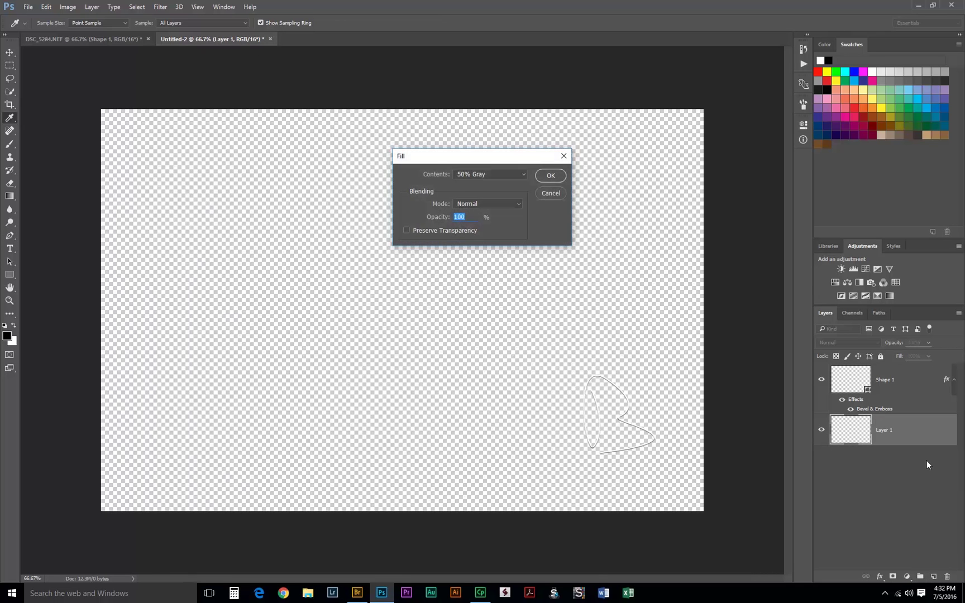
pyautogui.press('Return')
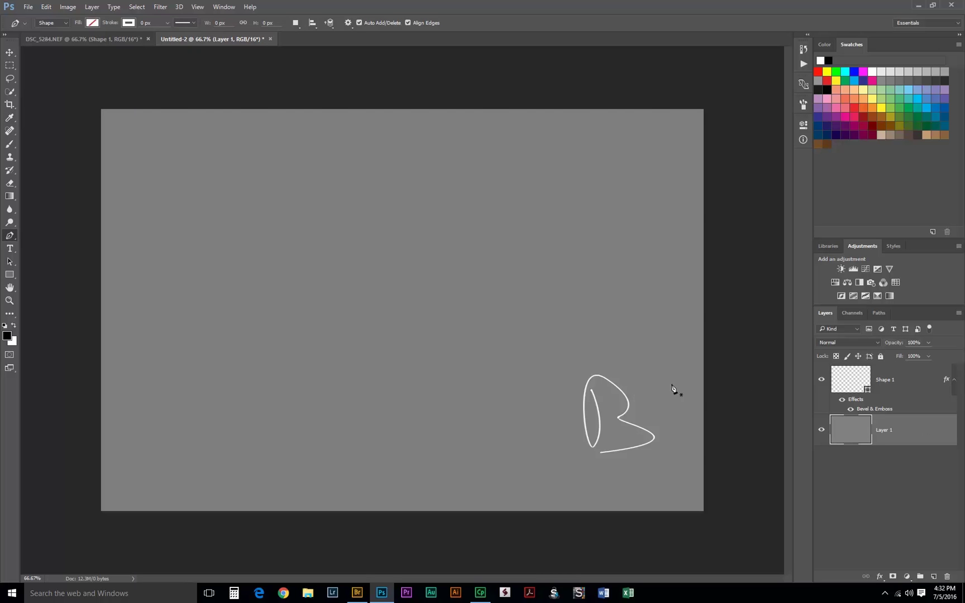
# Crop the canvas tightly around the B and delete the gray backing layer
pyautogui.press('c')
pyautogui.moveTo(703, 312); pyautogui.dragTo(679, 310)
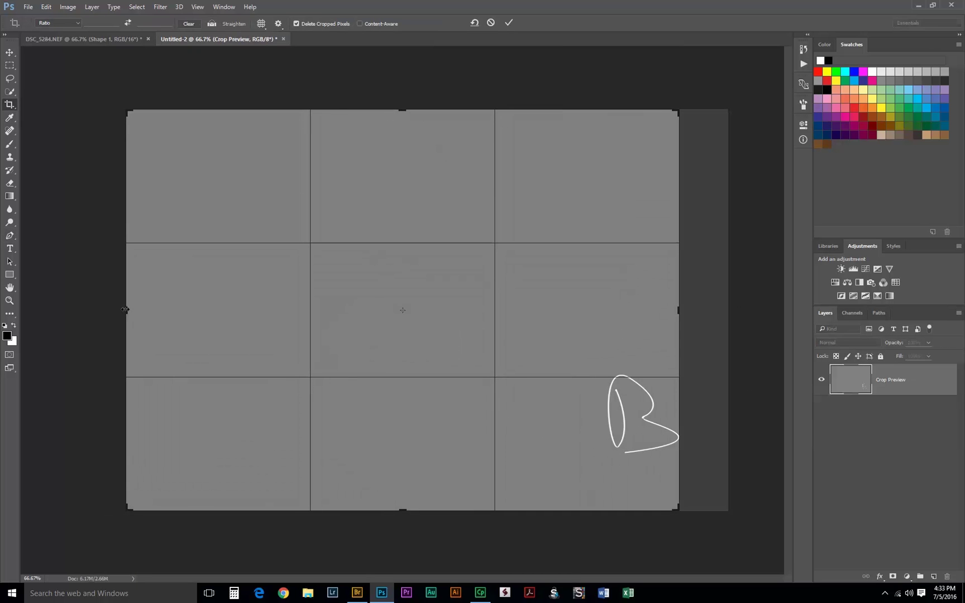
pyautogui.moveTo(125, 310); pyautogui.dragTo(367, 314)
pyautogui.moveTo(404, 110); pyautogui.dragTo(404, 240)
pyautogui.moveTo(399, 379); pyautogui.dragTo(429, 356)
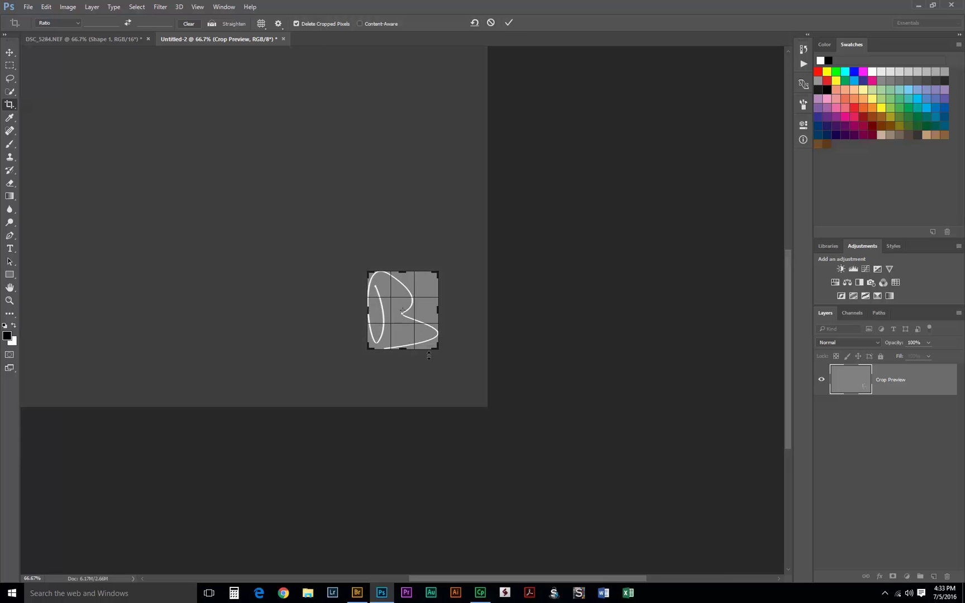
pyautogui.press('Return')
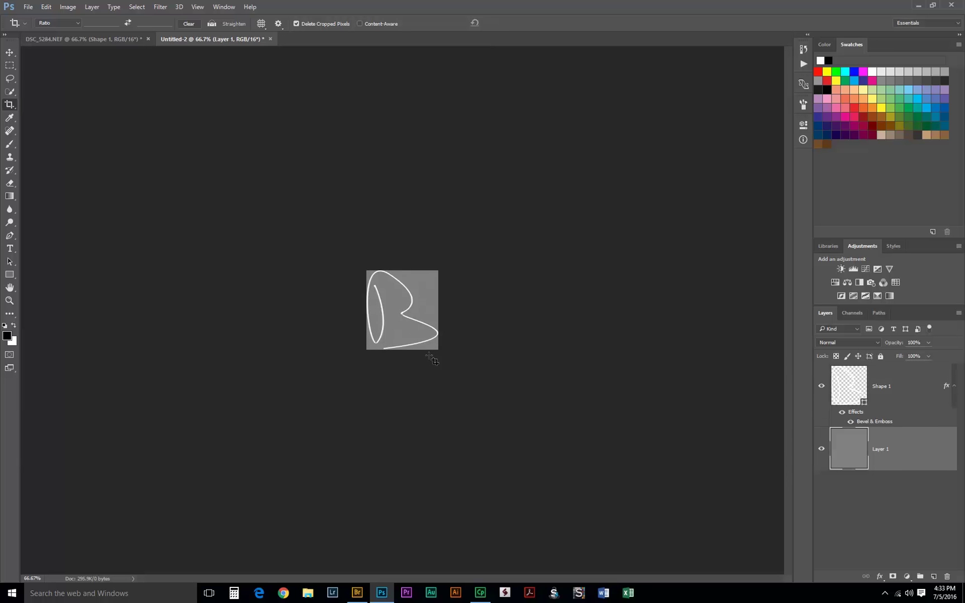
pyautogui.press('Delete')
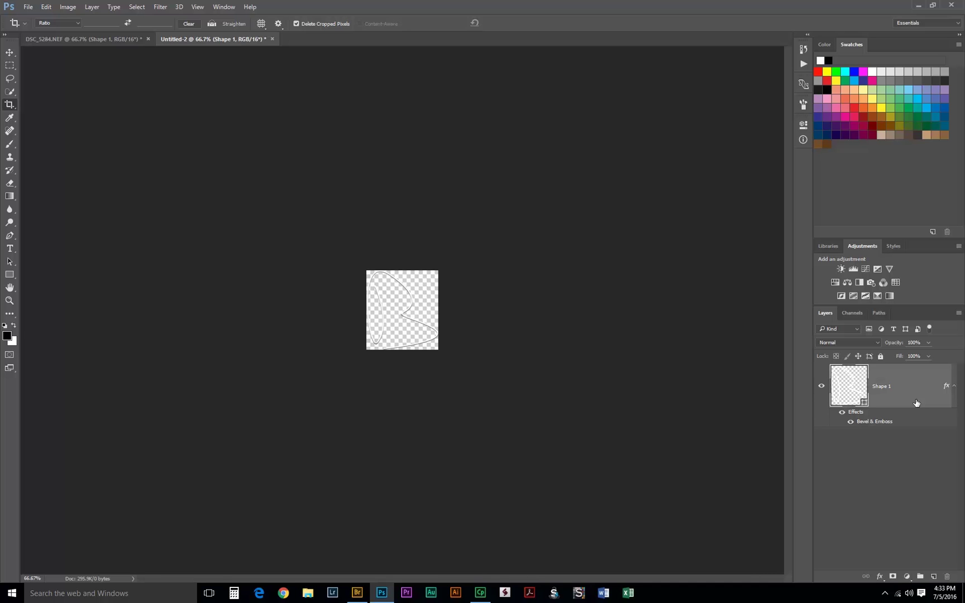
# Save the watermark as B Watermark.psd, replacing the old file, and close it
pyautogui.hotkey('ctrl', 'shift', 's')
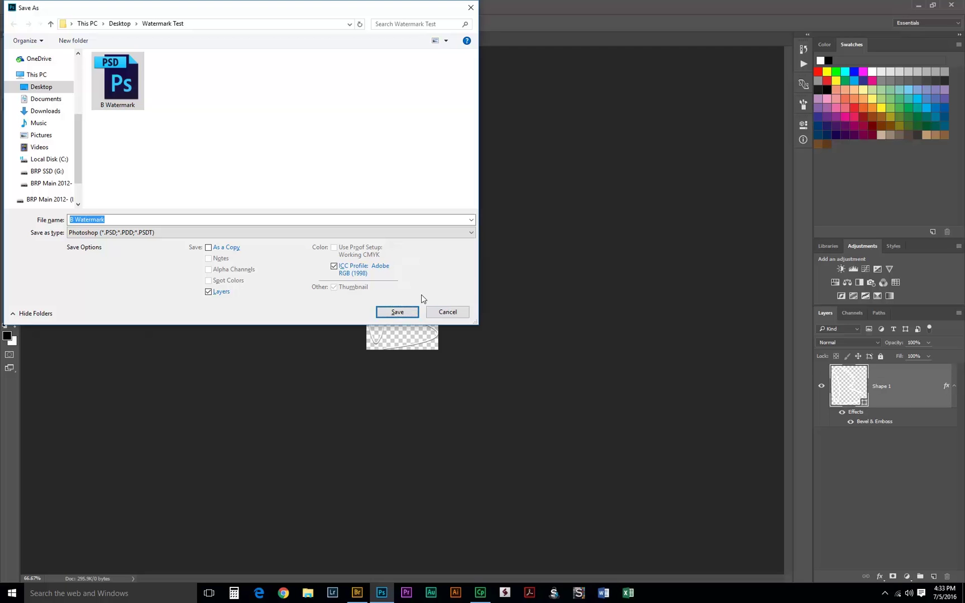
pyautogui.click(397, 313)
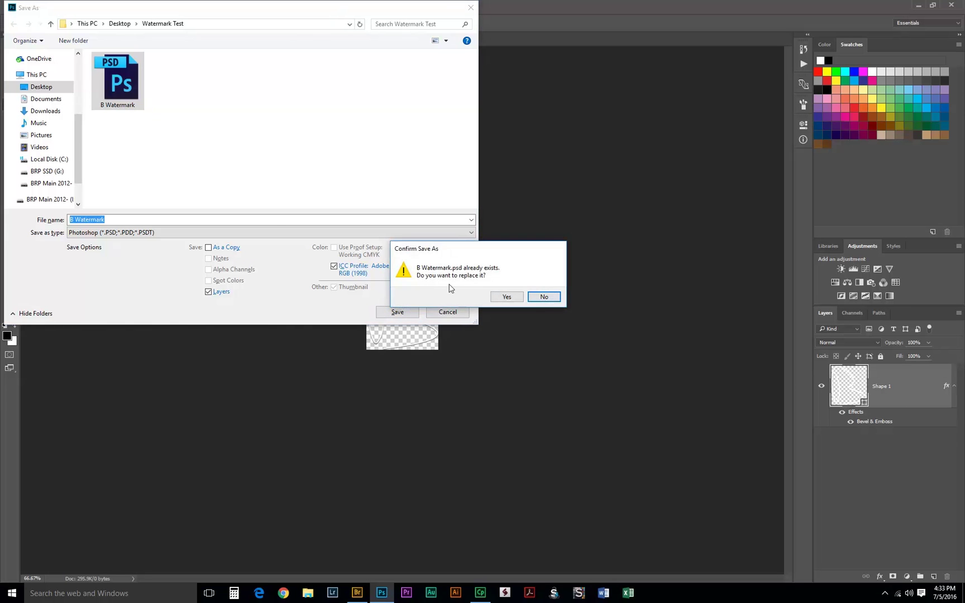
pyautogui.click(507, 296)
pyautogui.click(606, 184)
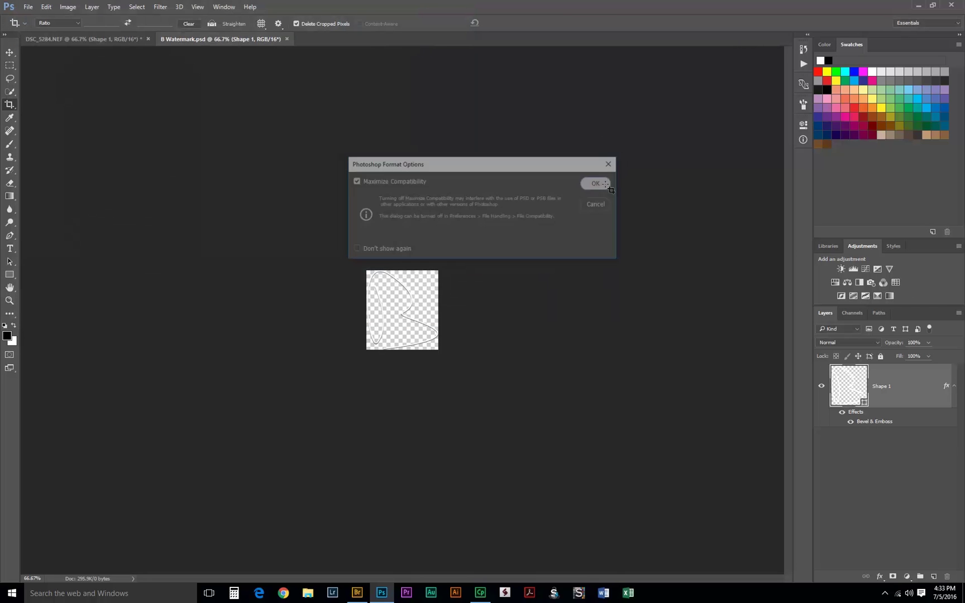
pyautogui.click(287, 38)
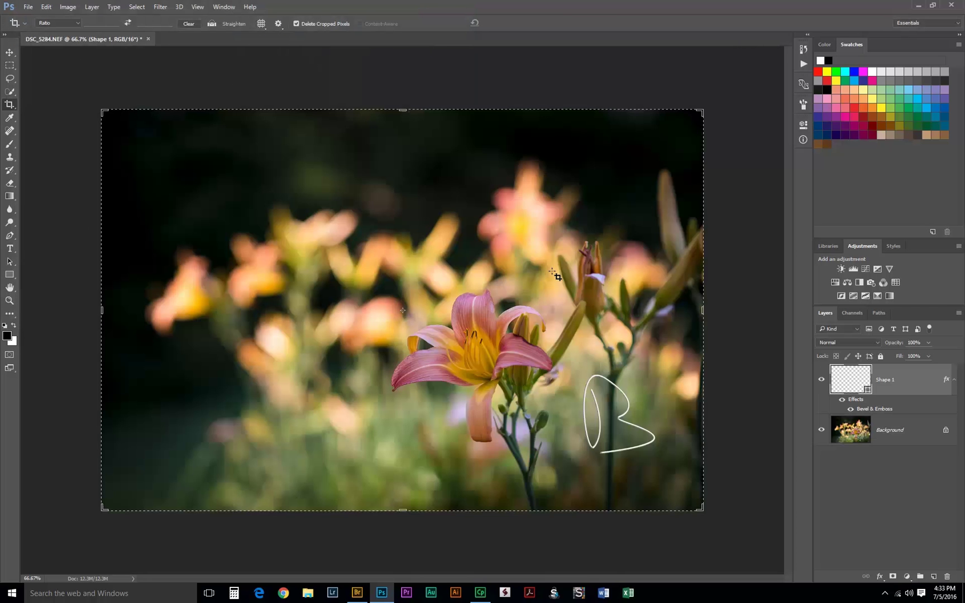
# Delete the Shape 1 layer and test-place the B Watermark file, nudging it slightly lower
pyautogui.press('Delete')
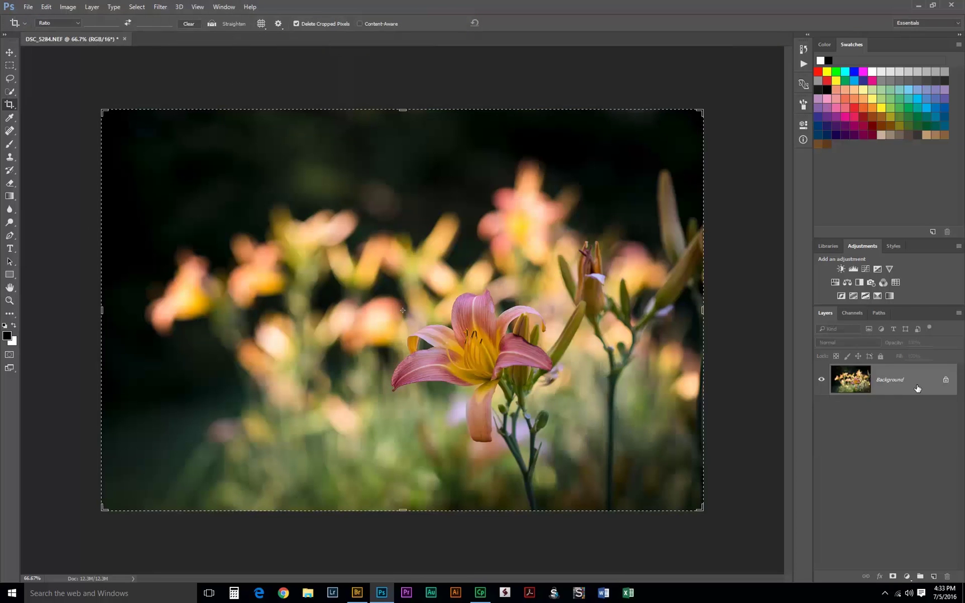
pyautogui.press('v')
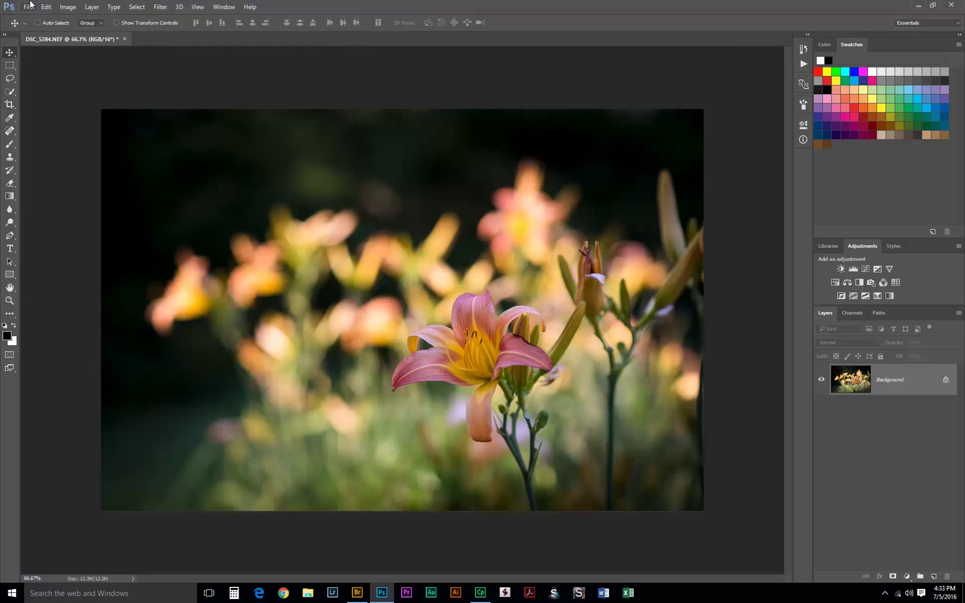
pyautogui.click(28, 7)
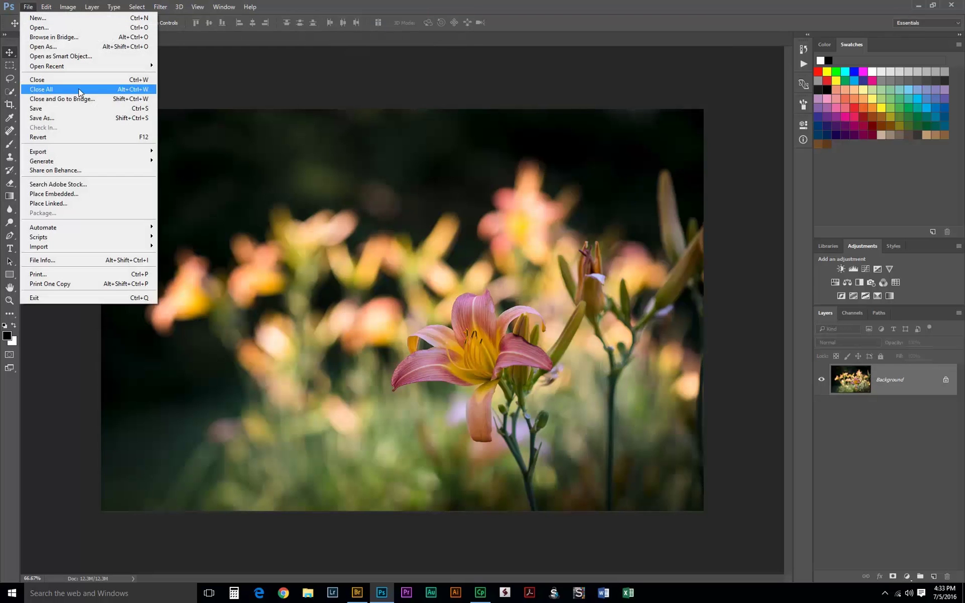
pyautogui.click(58, 195)
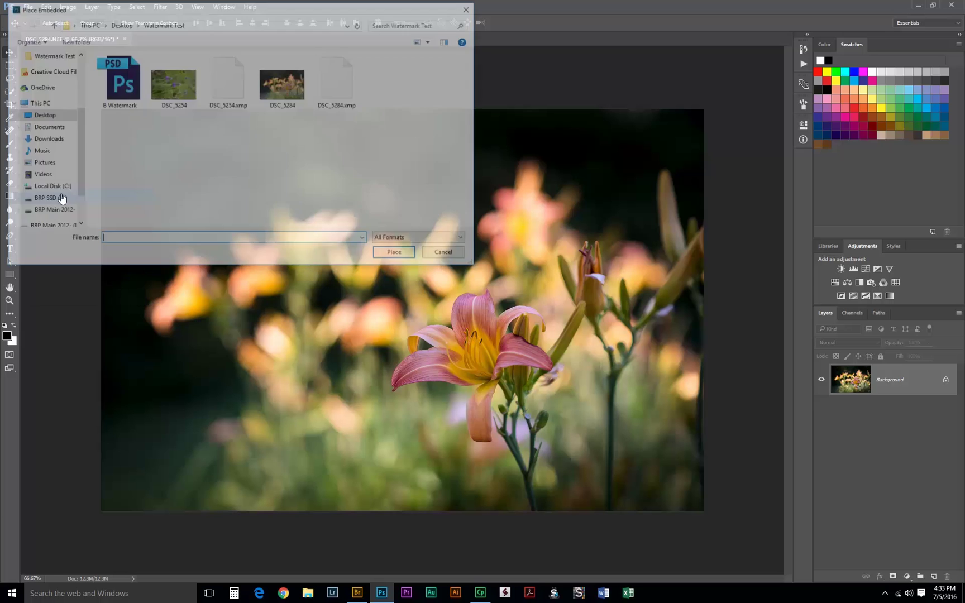
pyautogui.click(120, 86)
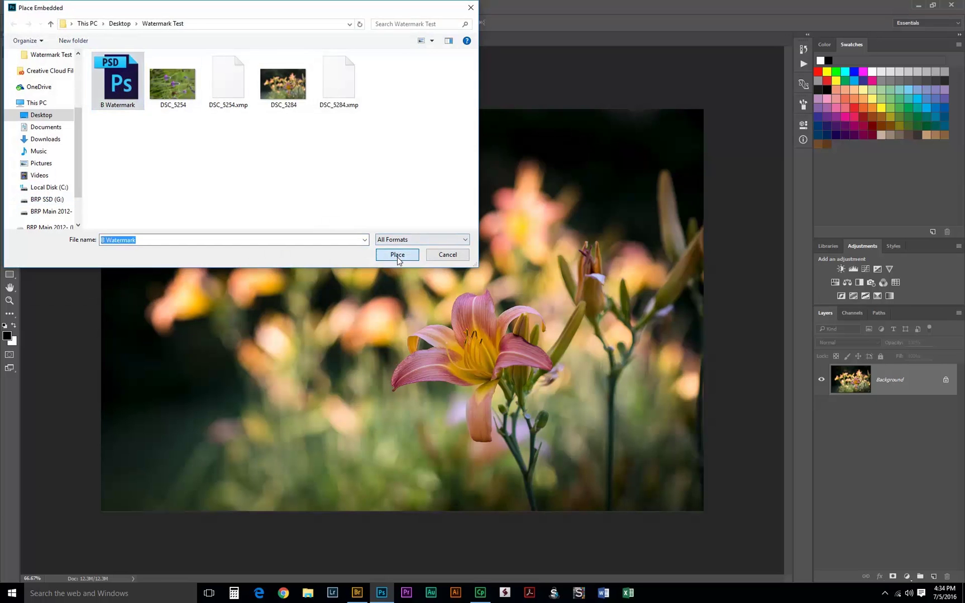
pyautogui.click(397, 254)
pyautogui.moveTo(409, 323)
pyautogui.mouseDown()
pyautogui.moveTo(497, 314)
pyautogui.moveTo(366, 231)
pyautogui.moveTo(425, 313)
pyautogui.moveTo(405, 330)
pyautogui.mouseUp()
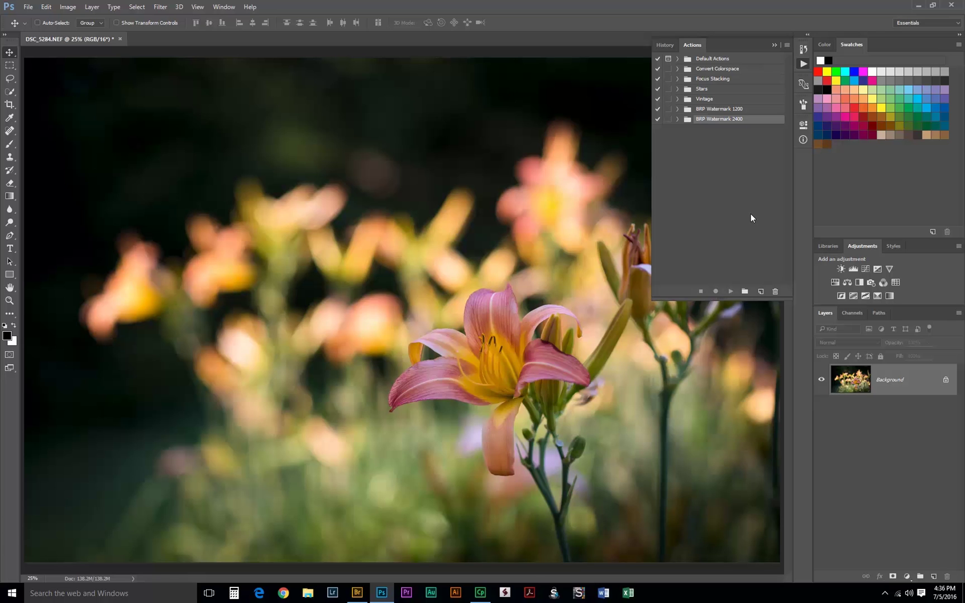
# Create a 'Watermark Tutorial' action set and a new action in it named 'Landscape'
pyautogui.click(744, 292)
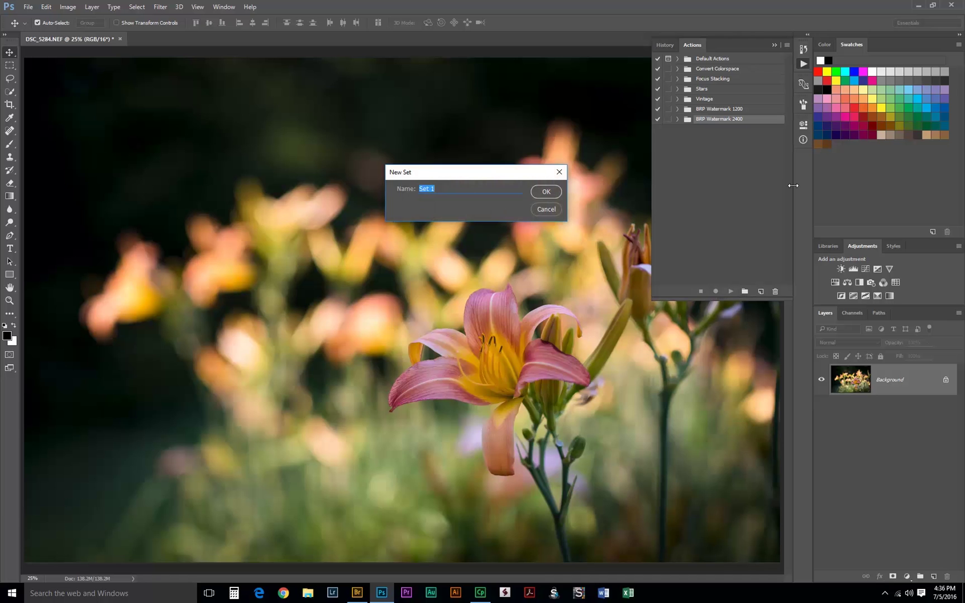
pyautogui.write('Watermark Tutorial')
pyautogui.click(546, 192)
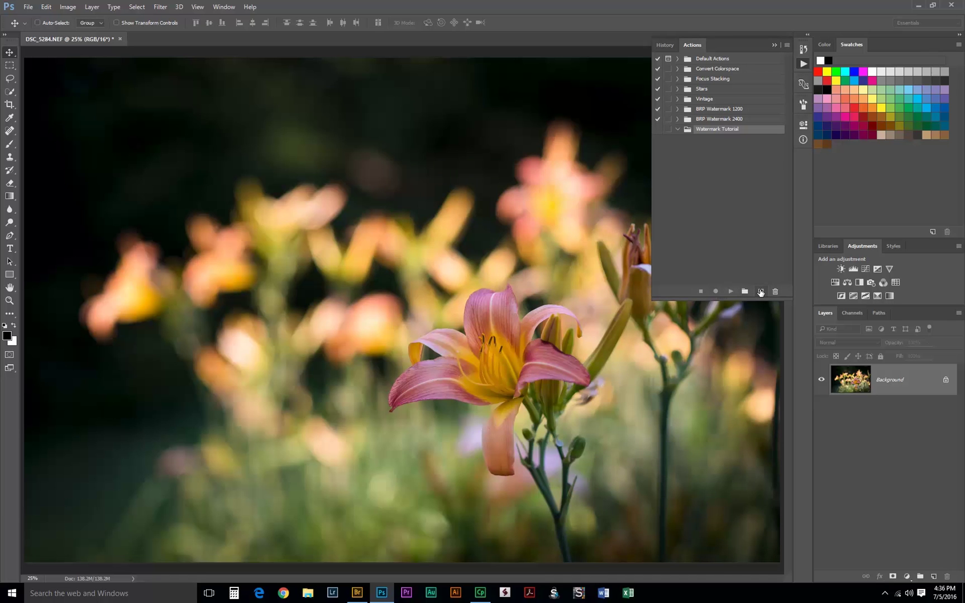
pyautogui.click(761, 291)
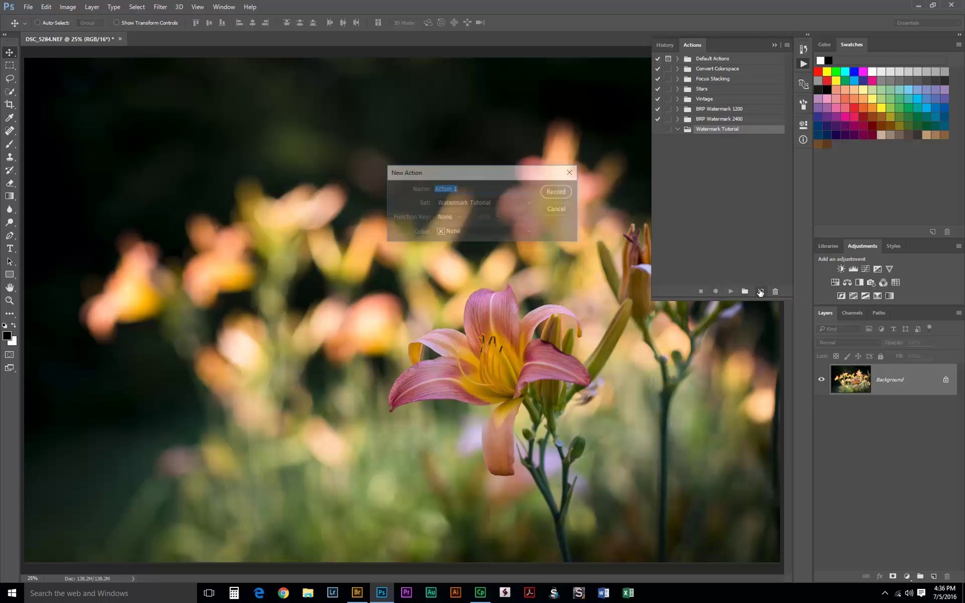
pyautogui.write('L')
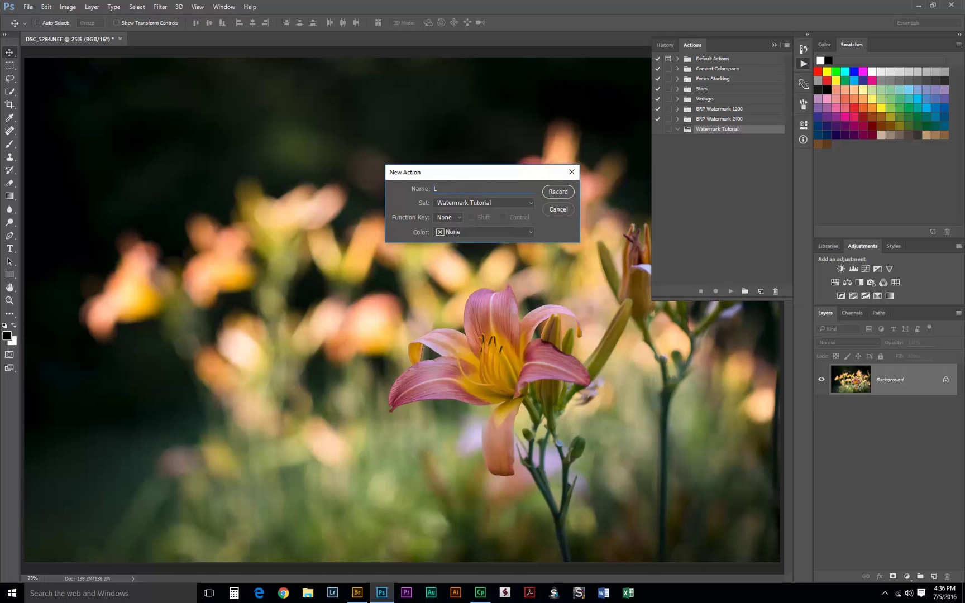
pyautogui.write('andscape')
# Record the Landscape action resizing the photo to 1200 px high (1798 × 1200)
pyautogui.click(553, 191)
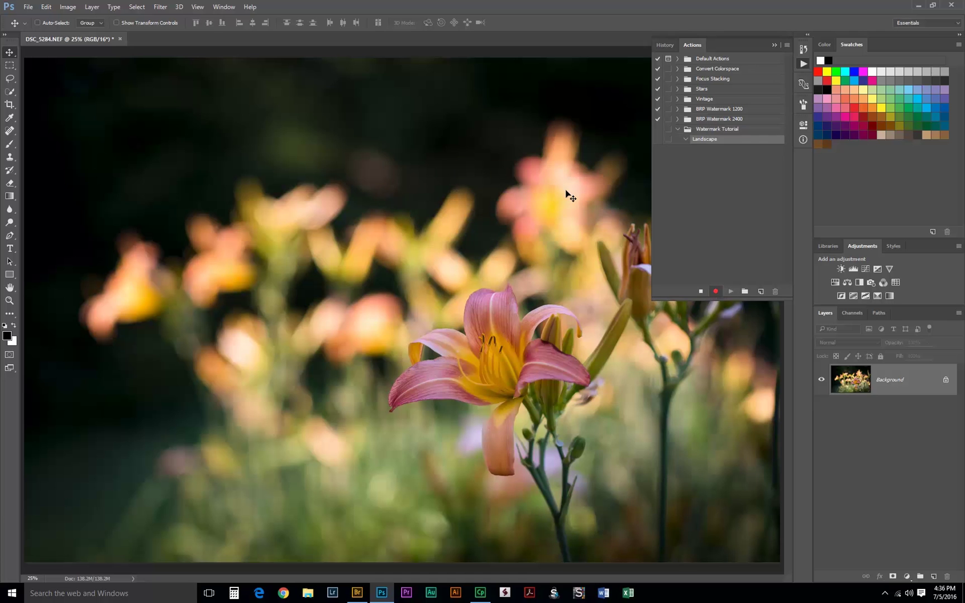
pyautogui.hotkey('ctrl', 'alt', 'i')
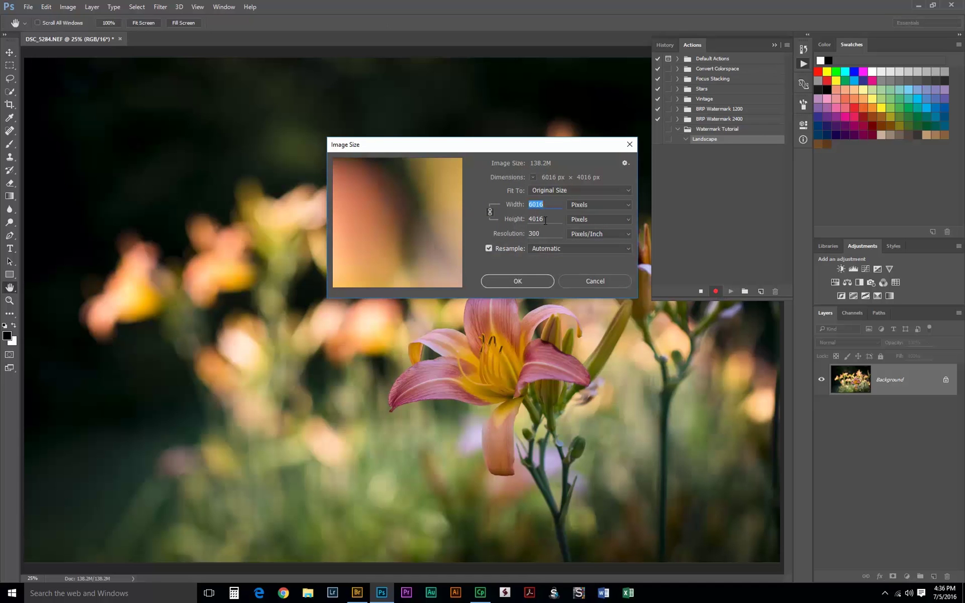
pyautogui.press('Tab')
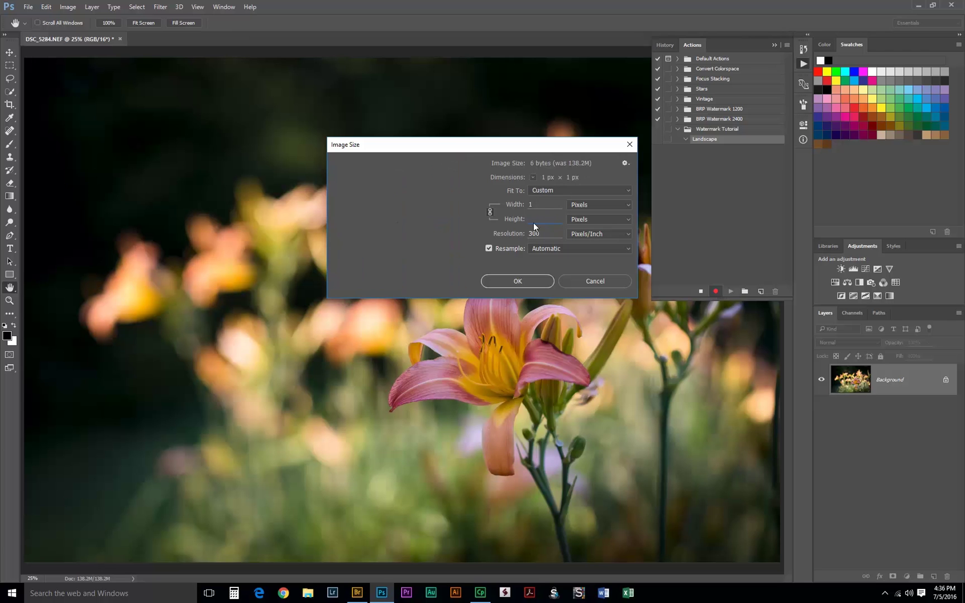
pyautogui.write('1200')
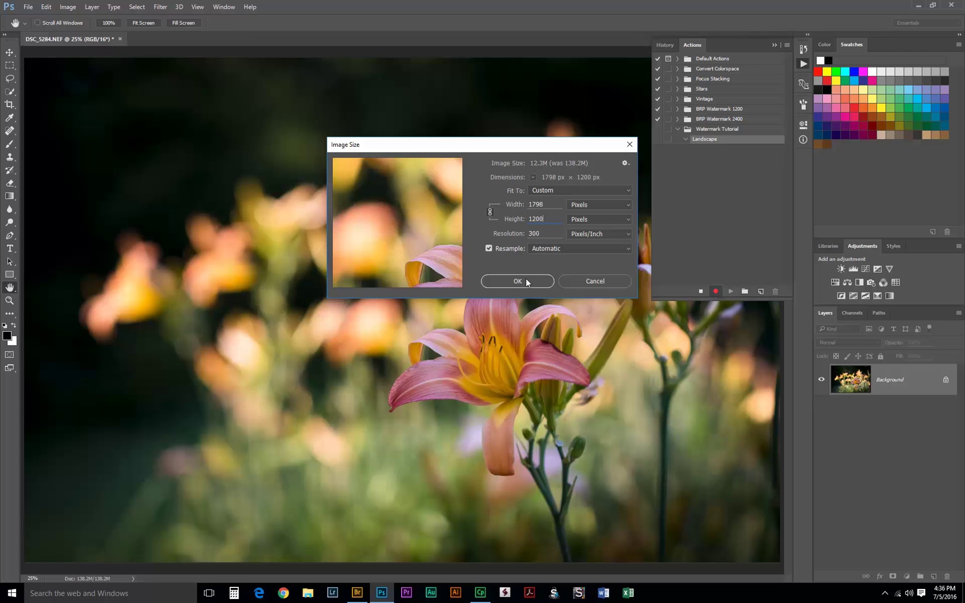
pyautogui.click(526, 280)
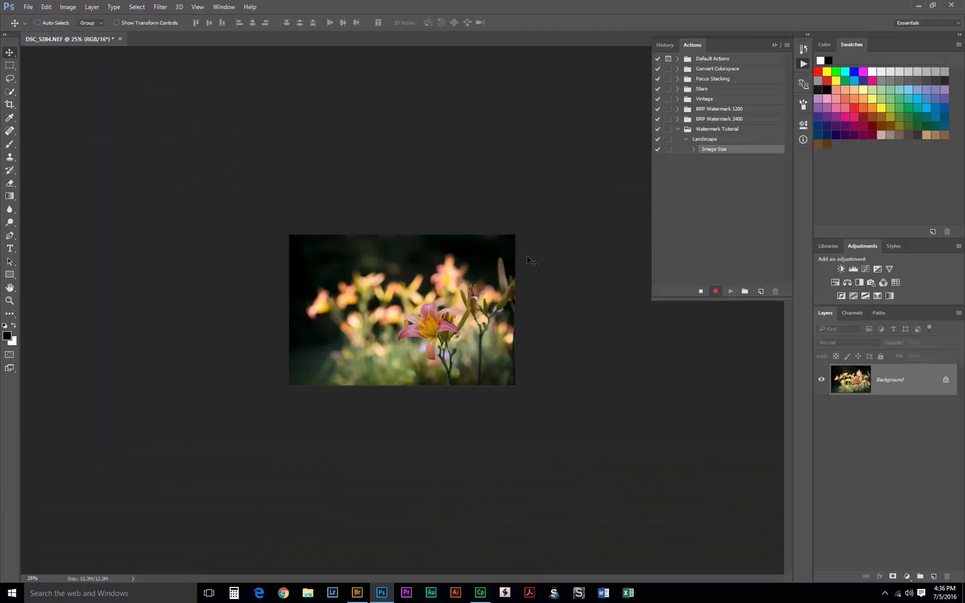
# Place the B Watermark file as an embedded layer and commit it
pyautogui.hotkey('ctrl', '+')
pyautogui.hotkey('ctrl', '+')
pyautogui.hotkey('ctrl', '+')
pyautogui.click(28, 7)
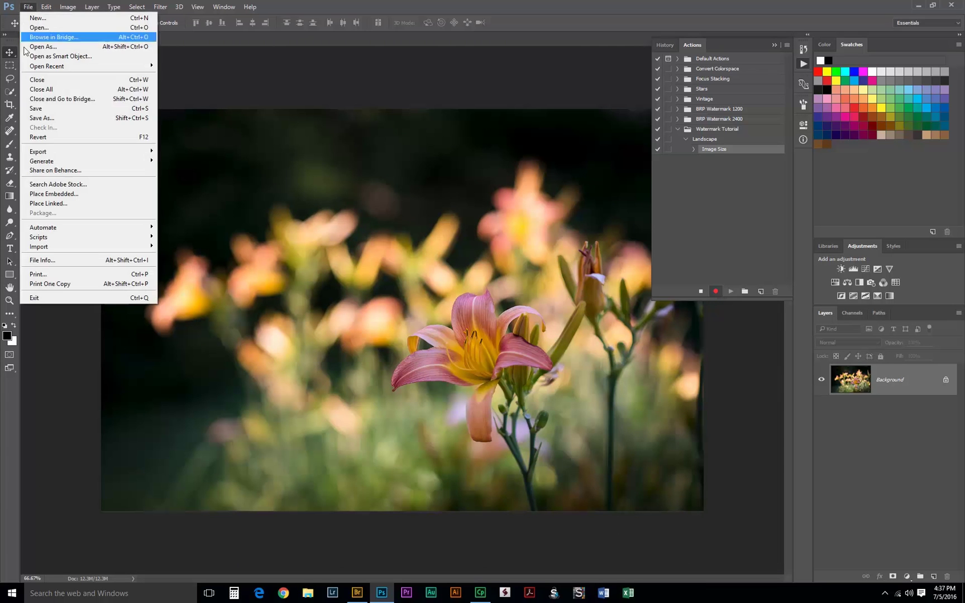
pyautogui.click(64, 195)
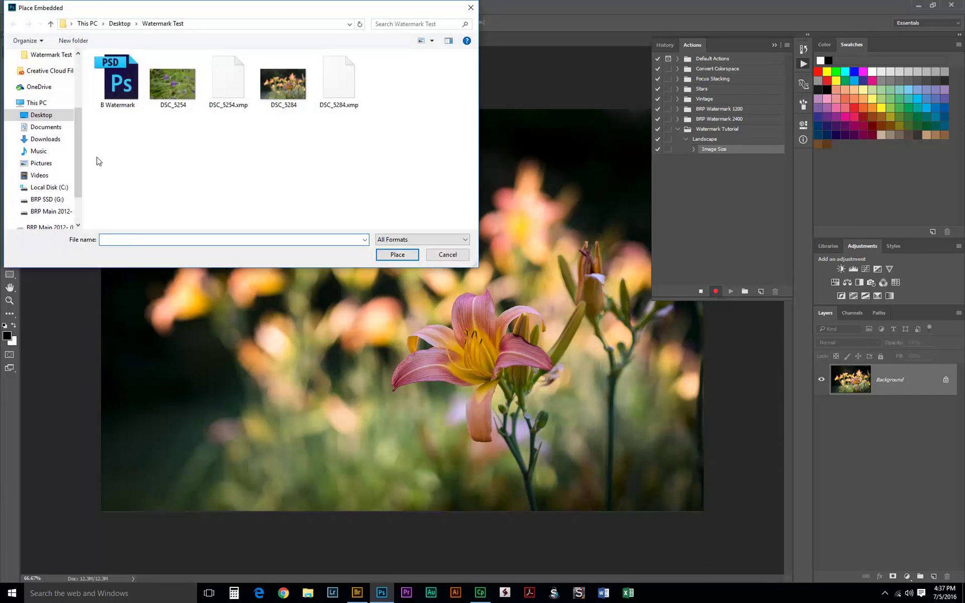
pyautogui.click(107, 83)
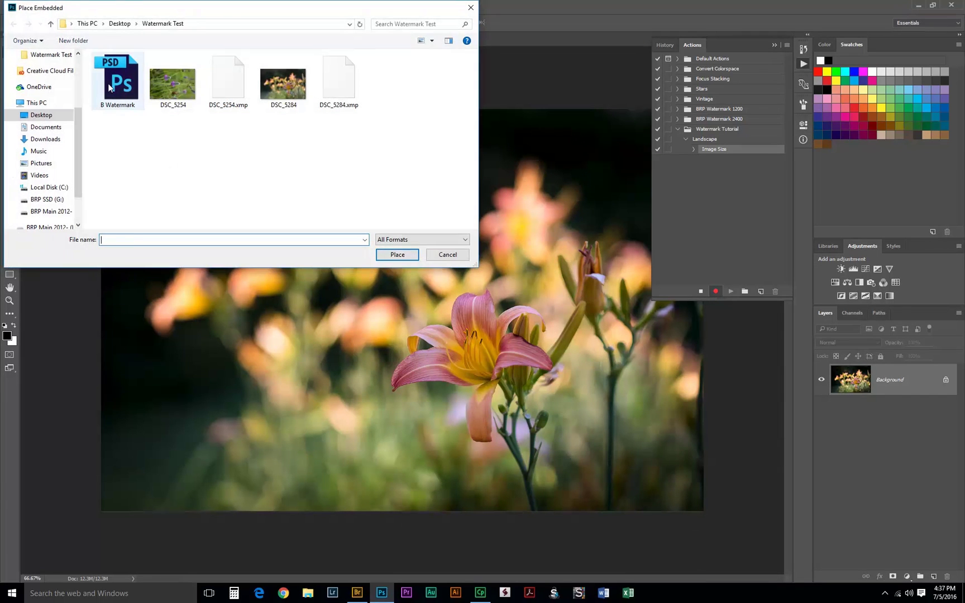
pyautogui.click(397, 254)
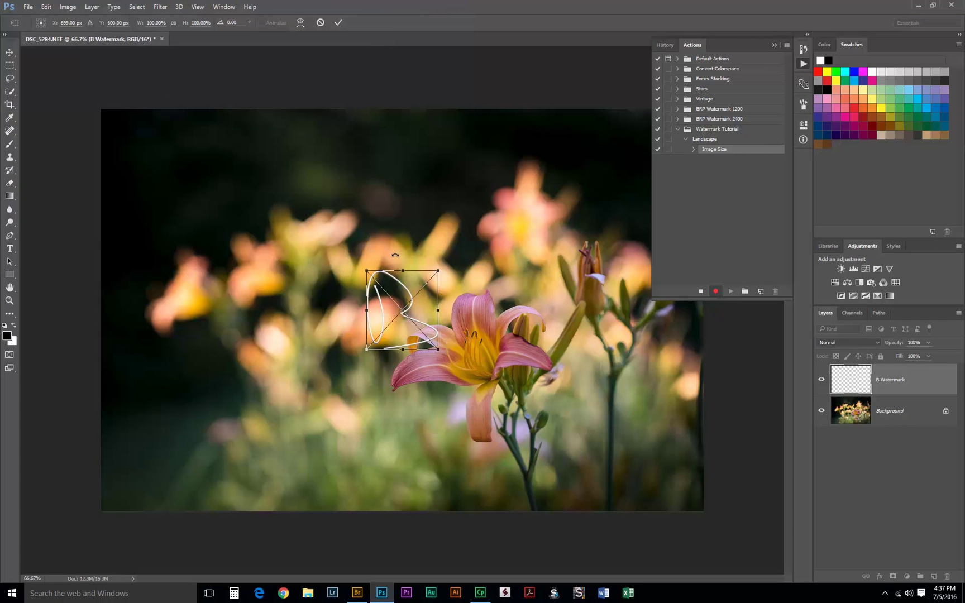
pyautogui.press('Return')
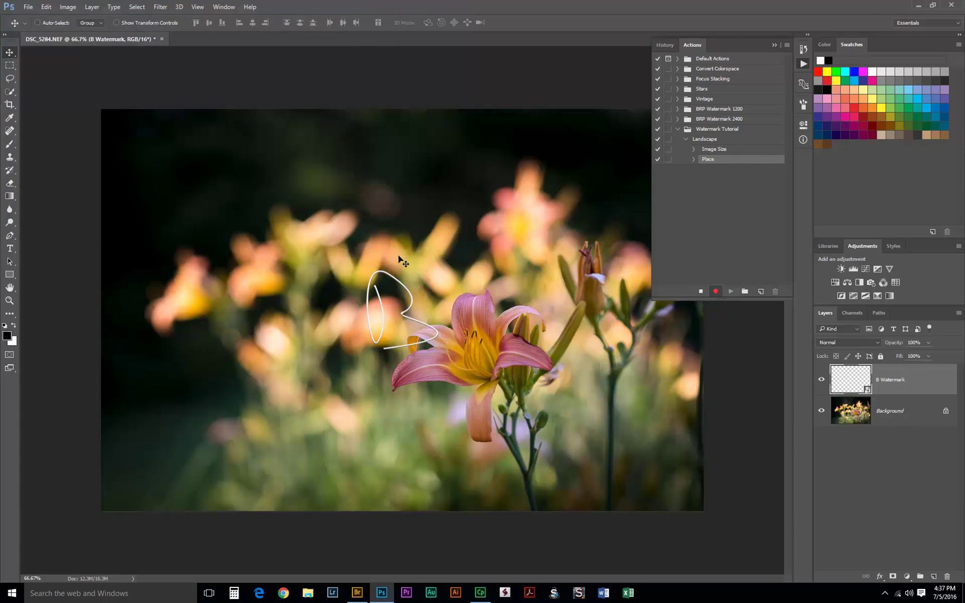
# Align the watermark to the canvas's bottom and left edges, then deselect
pyautogui.press('ctrl')
pyautogui.hotkey('ctrl', 'a')
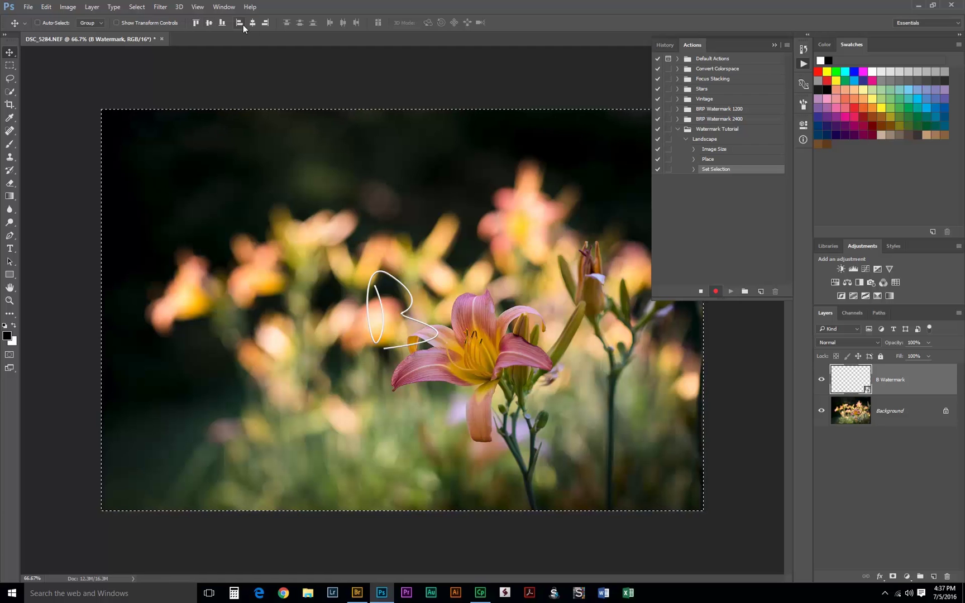
pyautogui.click(221, 24)
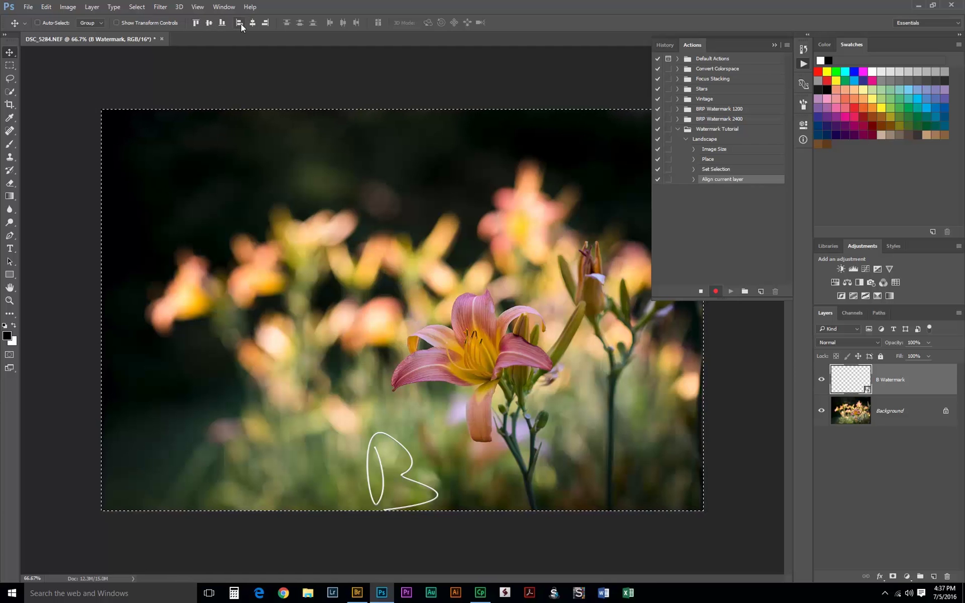
pyautogui.click(239, 23)
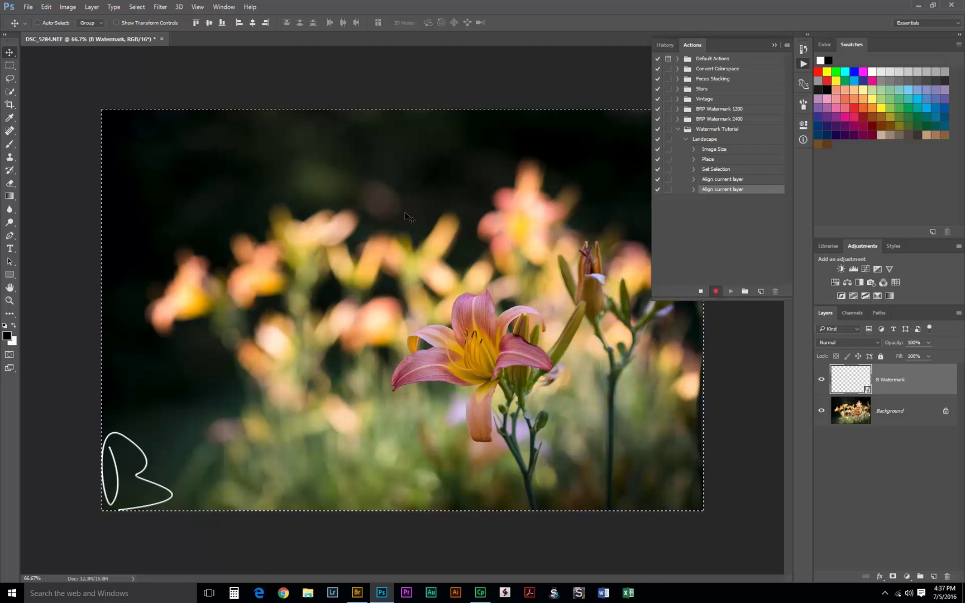
pyautogui.press('ctrl')
pyautogui.hotkey('ctrl', 'd')
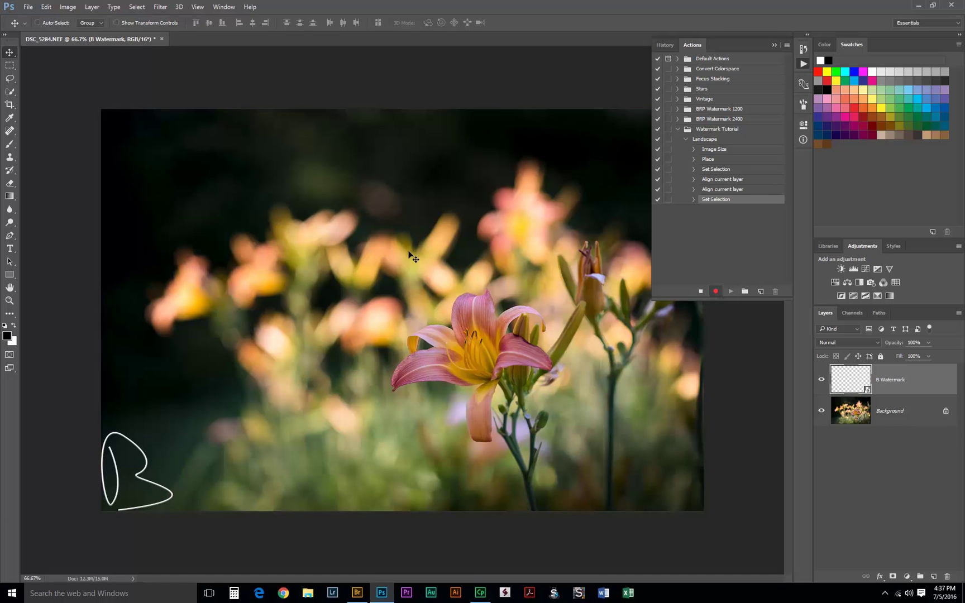
# Nudge the watermark up and right with Free Transform and commit the position
pyautogui.hotkey('ctrl', 't')
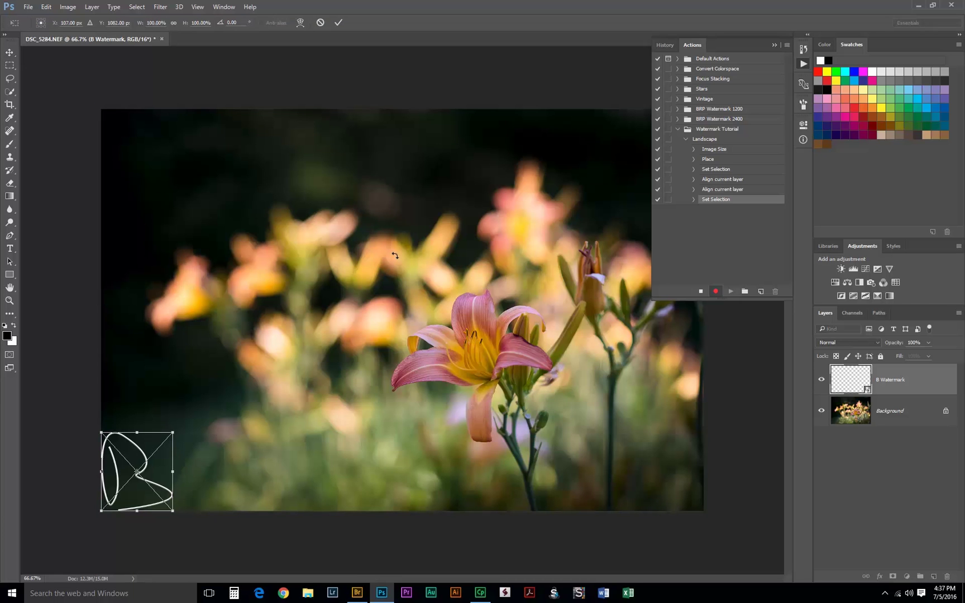
pyautogui.press('Up')
pyautogui.press('Up')
pyautogui.press('Up')
pyautogui.press('Up')
pyautogui.press('Up')
pyautogui.press('Up')
pyautogui.press('Up')
pyautogui.press('Up')
pyautogui.press('Up')
pyautogui.press('Up')
pyautogui.press('Up')
pyautogui.press('Up')
pyautogui.press('Up')
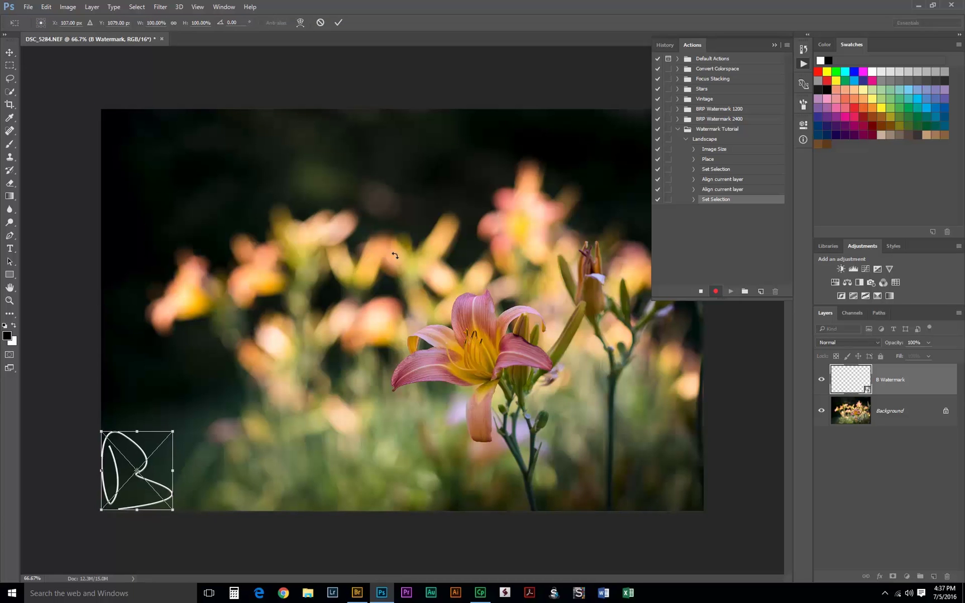
pyautogui.press('Right')
pyautogui.press('Right')
pyautogui.press('Right')
pyautogui.press('Right')
pyautogui.press('Right')
pyautogui.press('Right')
pyautogui.press('Right')
pyautogui.press('Right')
pyautogui.press('Right')
pyautogui.press('Right')
pyautogui.press('Right')
pyautogui.press('Right')
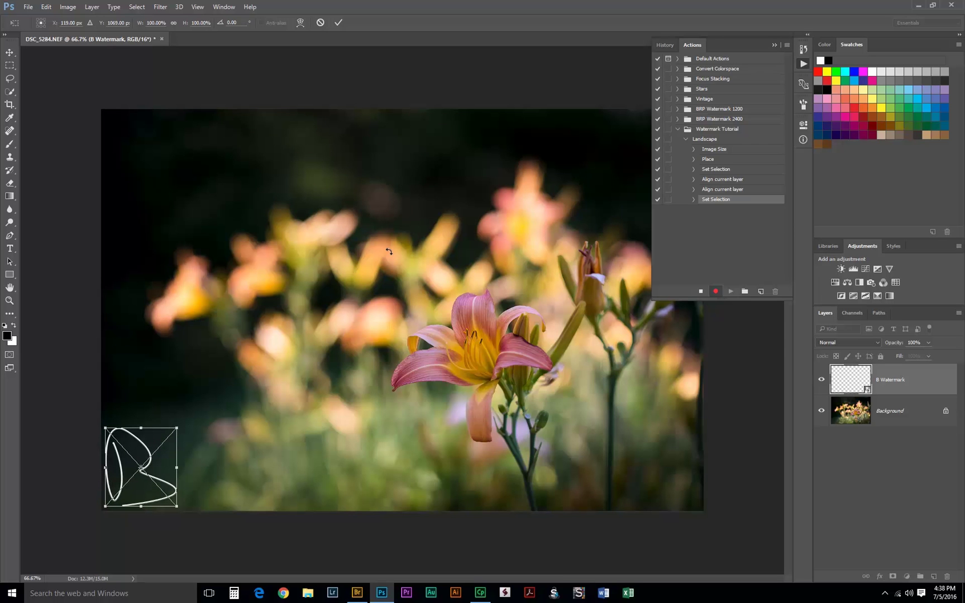
pyautogui.press('Return')
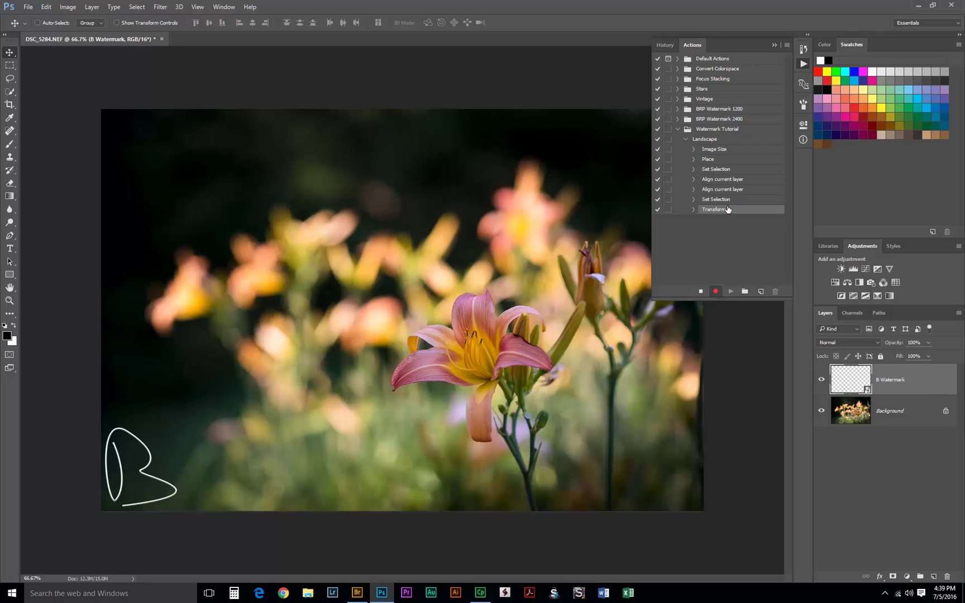
# Flatten the image and convert it to the sRGB IEC61966-2.1 profile
pyautogui.click(91, 7)
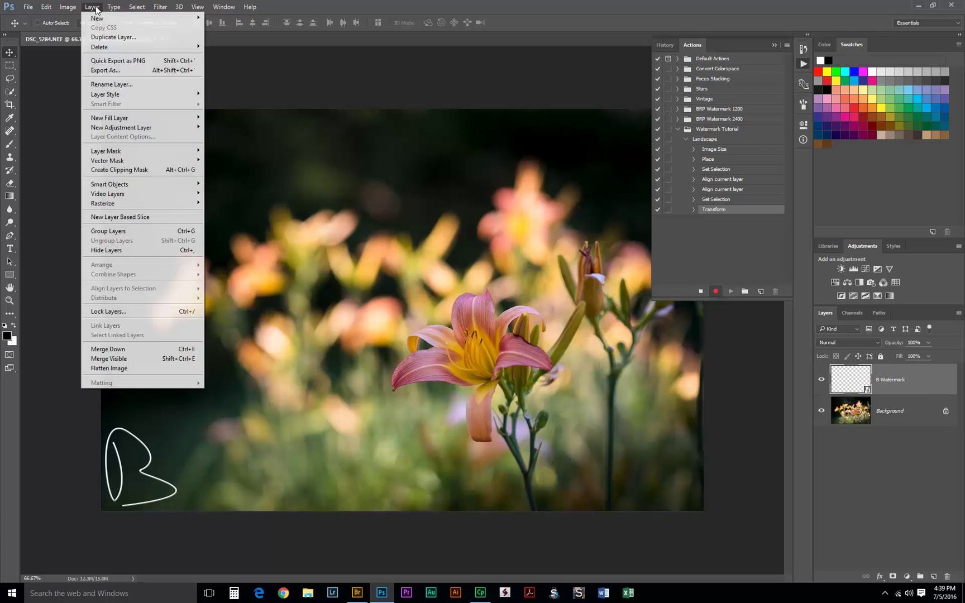
pyautogui.click(154, 368)
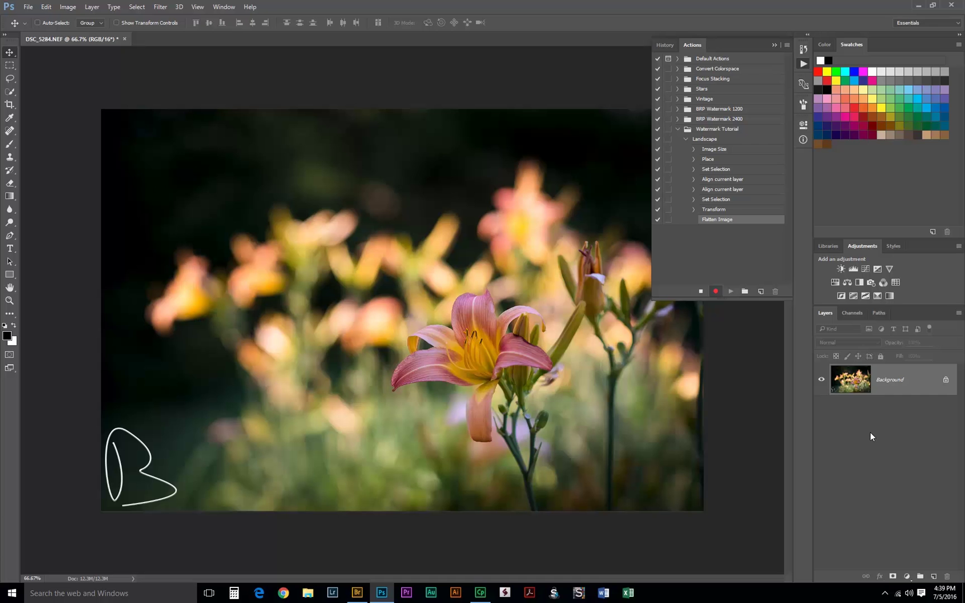
pyautogui.click(46, 7)
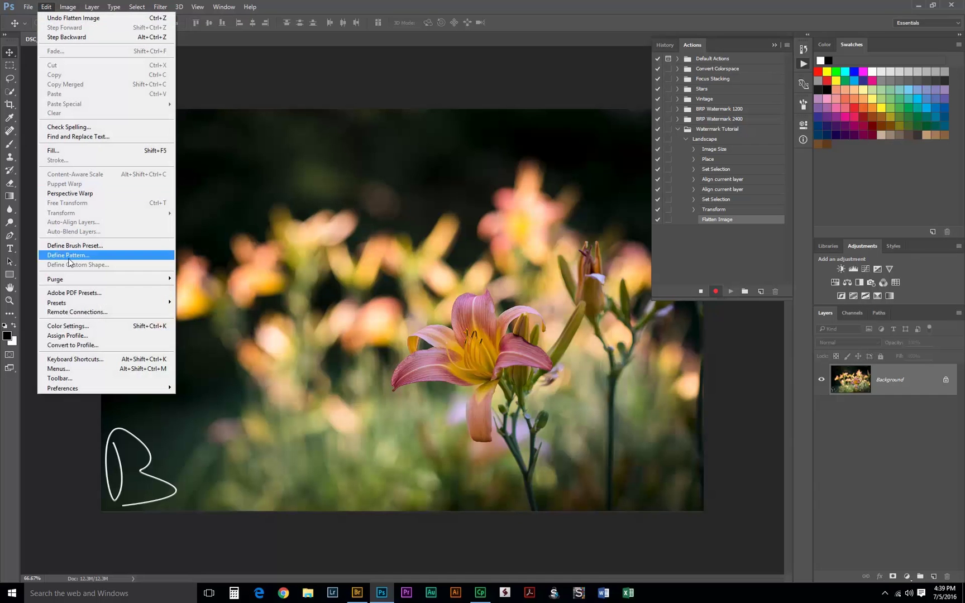
pyautogui.click(119, 345)
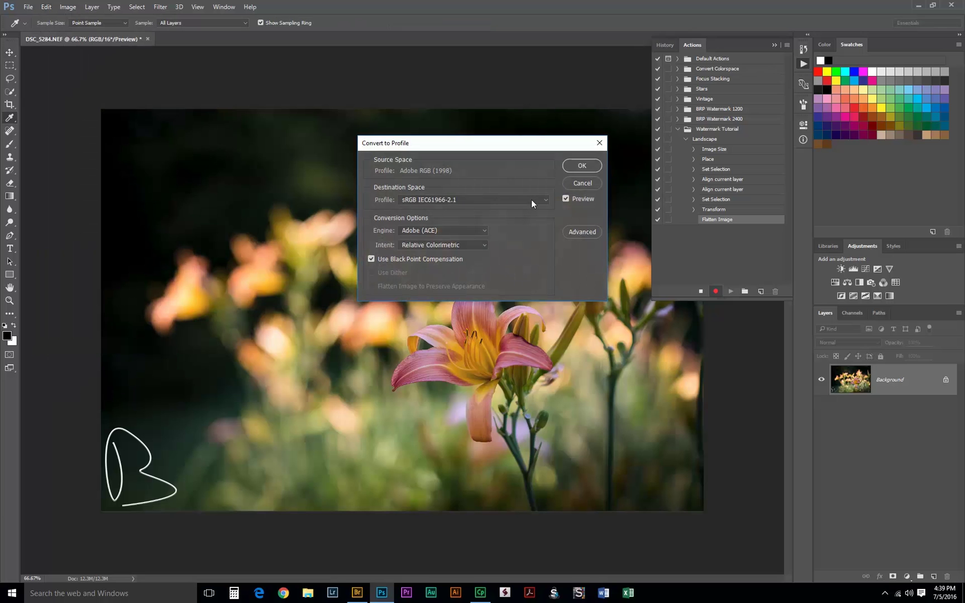
pyautogui.click(574, 165)
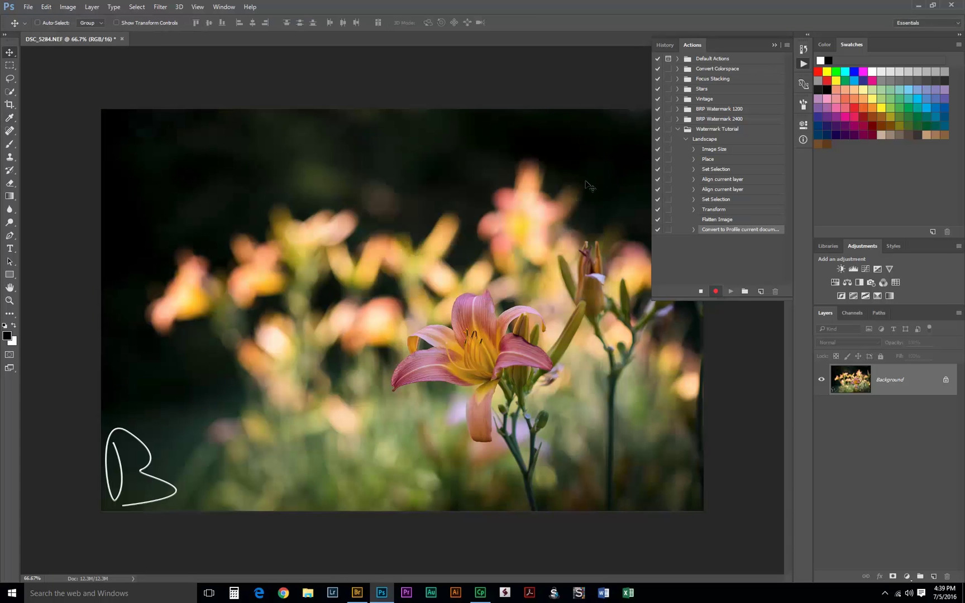
# Save DSC_5284 as a quality-10 JPEG in the Watermark Test folder, then close the photo
pyautogui.press('ctrl')
pyautogui.hotkey('ctrl', 'shift', 's')
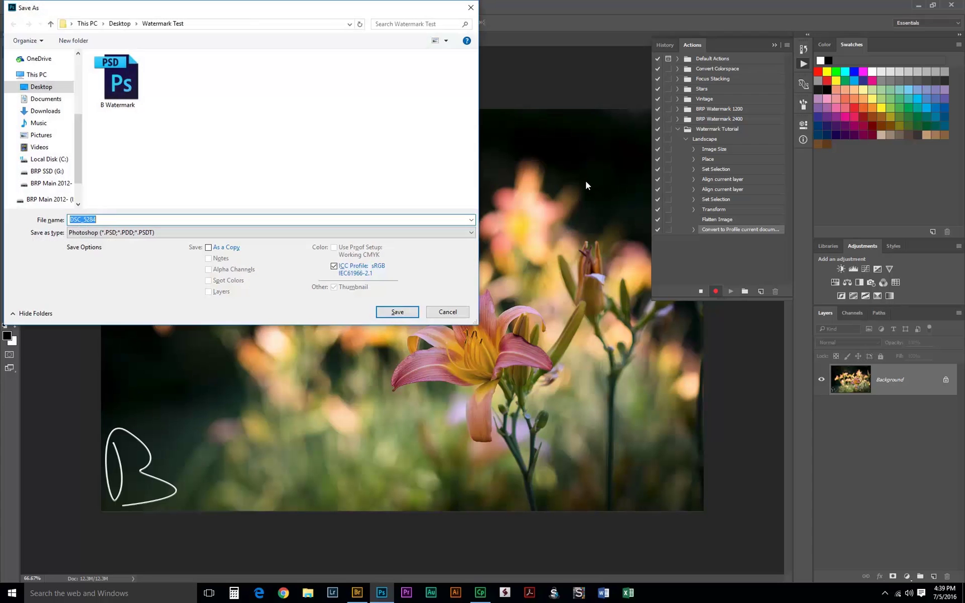
pyautogui.click(219, 232)
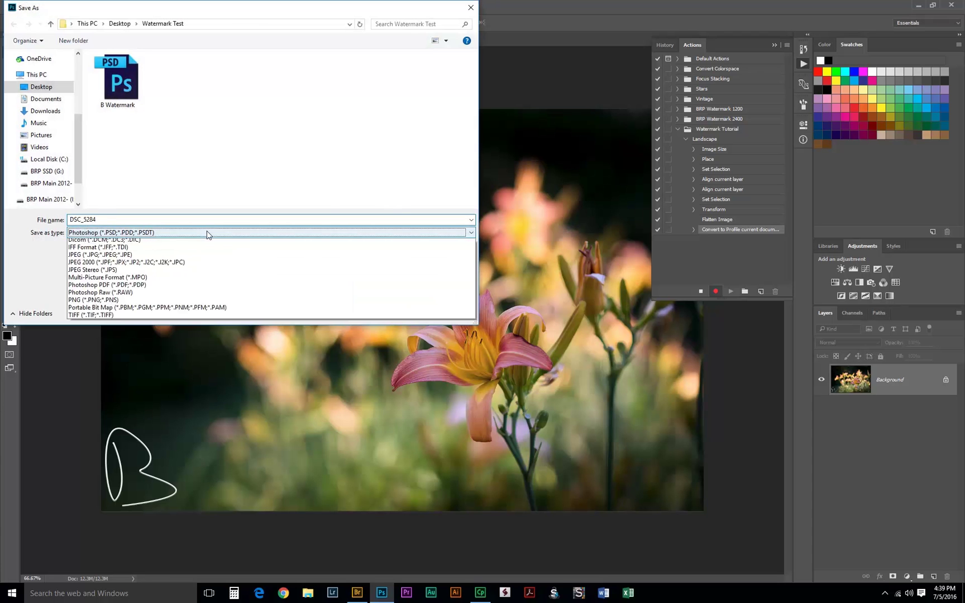
pyautogui.click(122, 280)
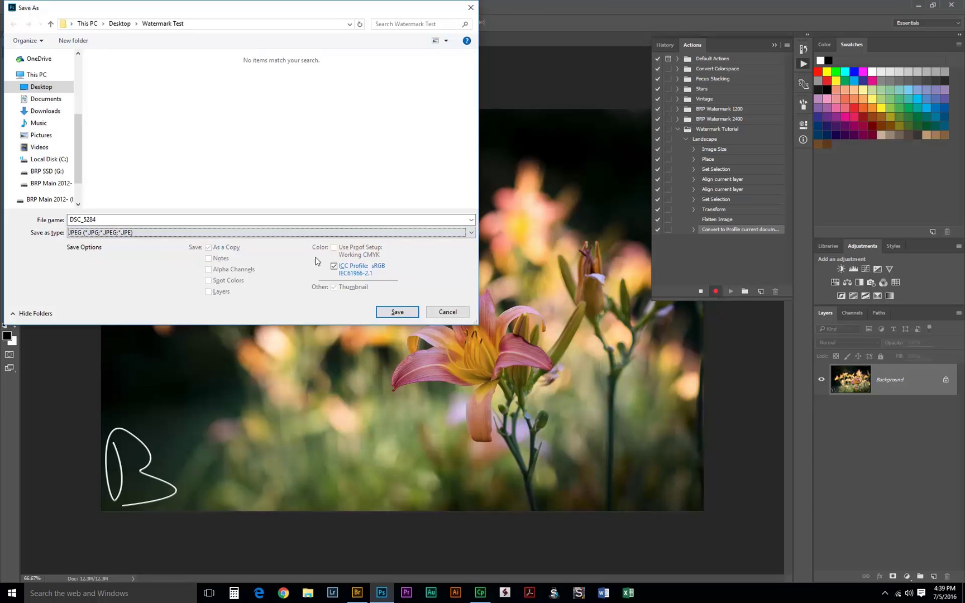
pyautogui.click(397, 312)
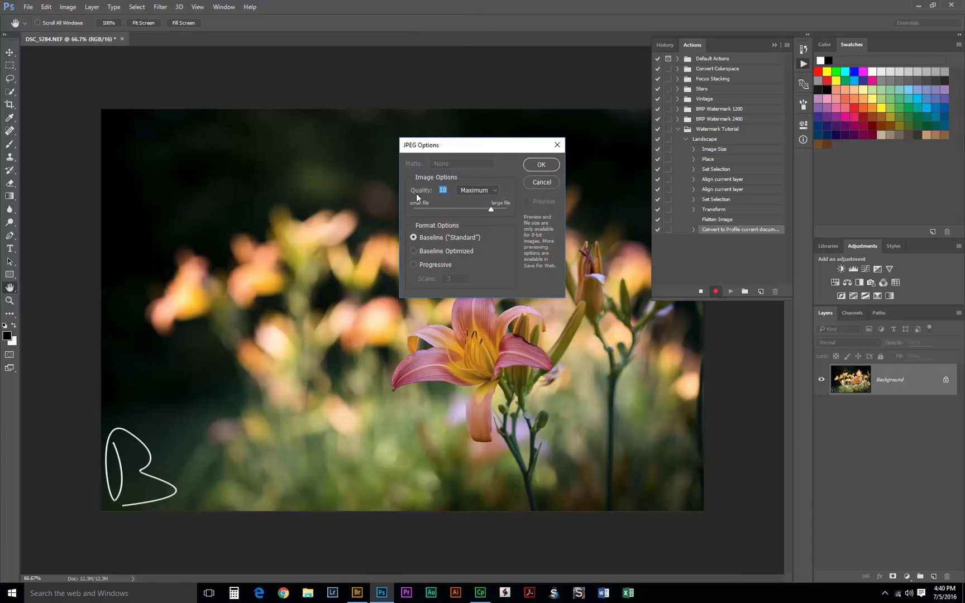
pyautogui.click(542, 166)
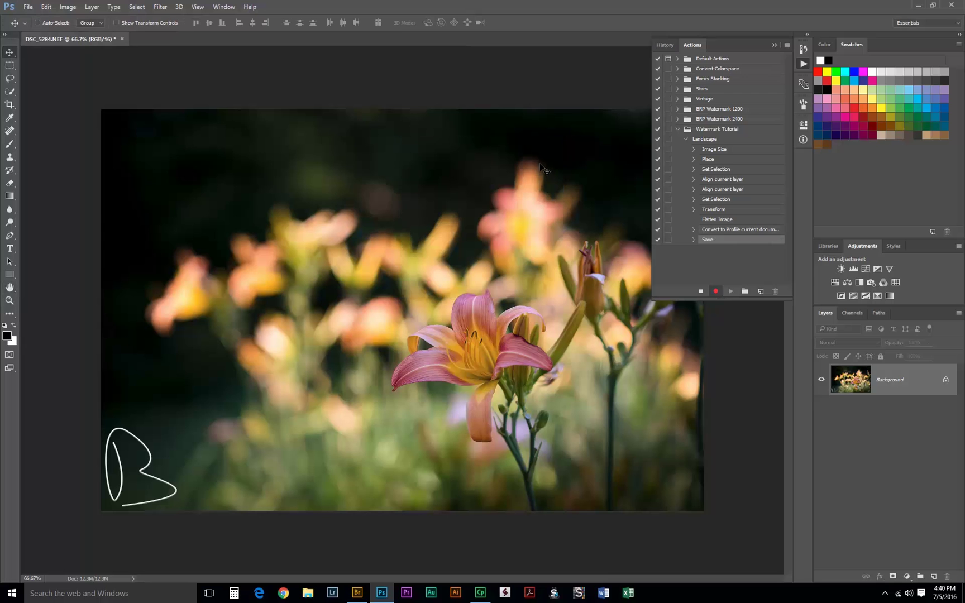
pyautogui.hotkey('ctrl', 'w')
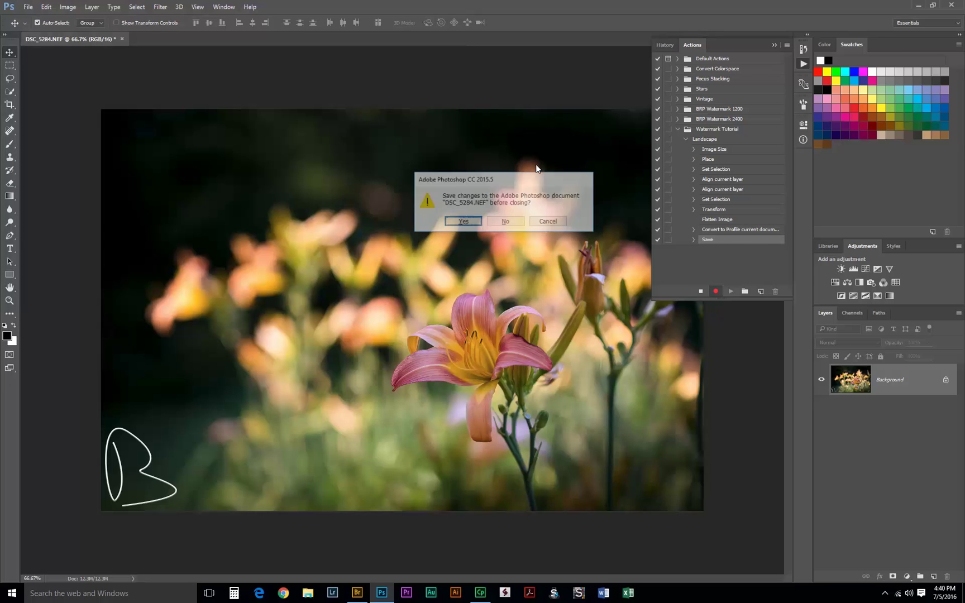
# Close the lily photo without saving, stop recording Landscape, and check its Image Size step
pyautogui.click(505, 222)
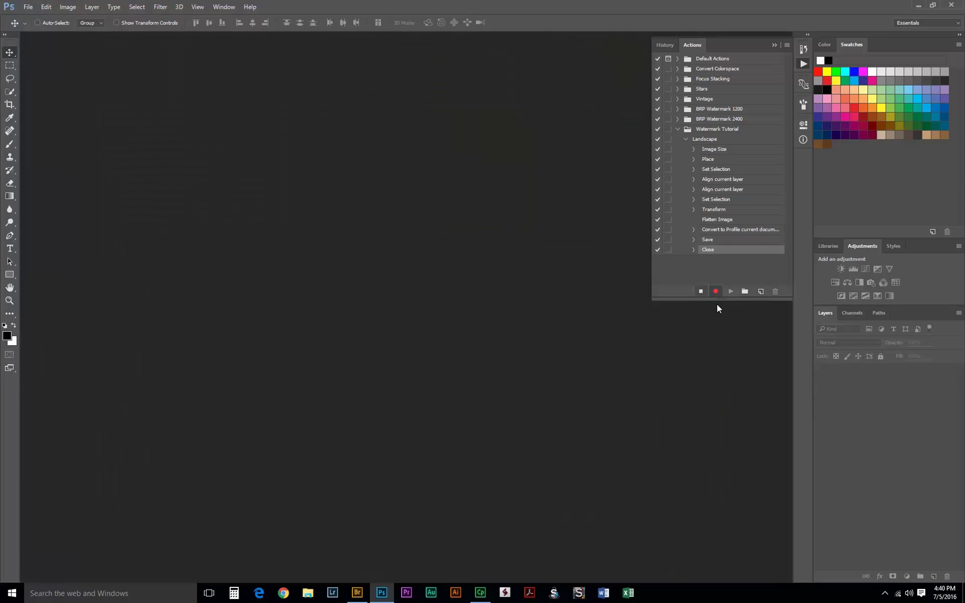
pyautogui.click(700, 290)
pyautogui.click(693, 149)
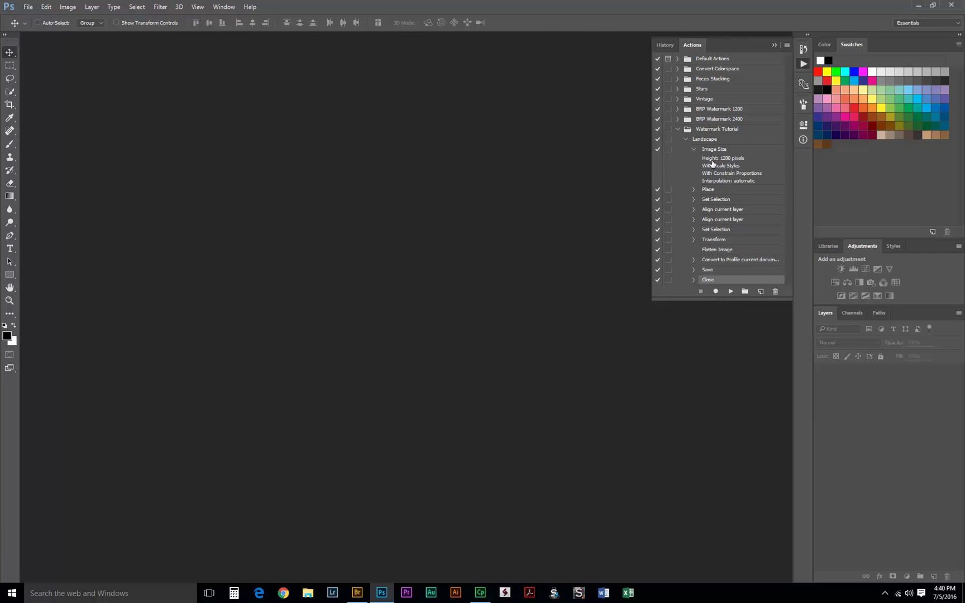
pyautogui.click(694, 149)
# Review the Place, Set Selection, Save and Close steps, then collapse and select Landscape
pyautogui.click(694, 159)
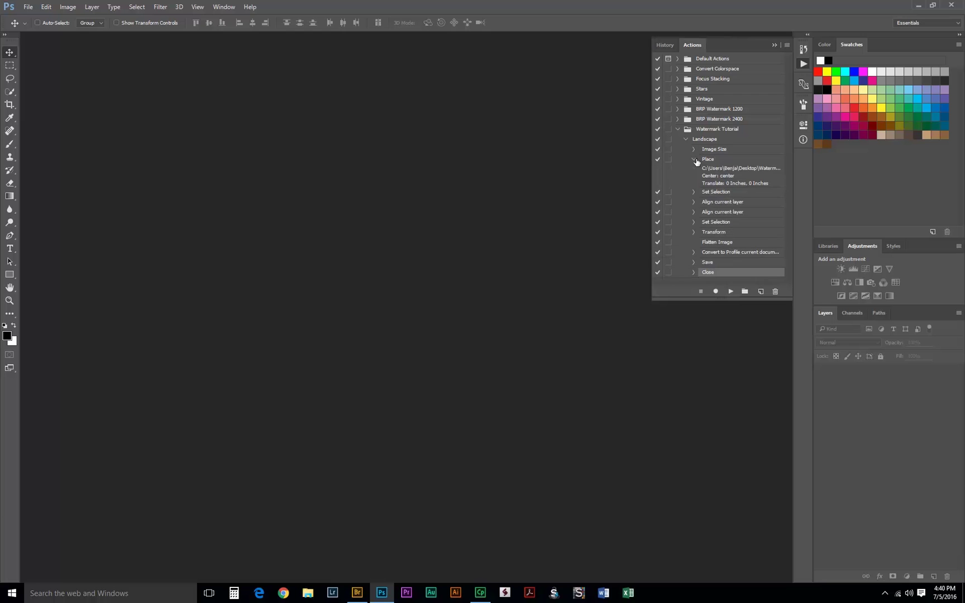
pyautogui.click(693, 159)
pyautogui.click(694, 169)
pyautogui.click(694, 169)
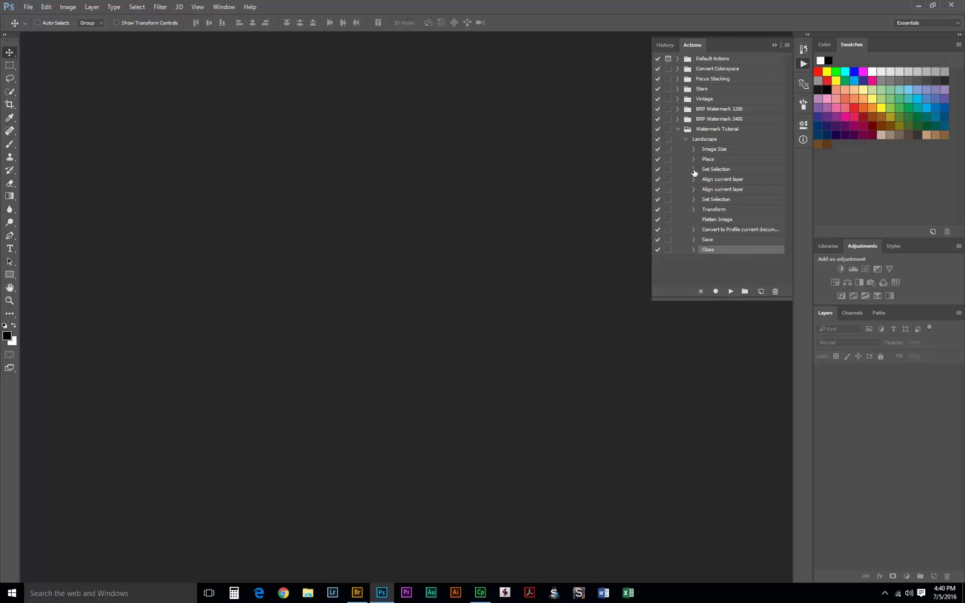
pyautogui.click(693, 239)
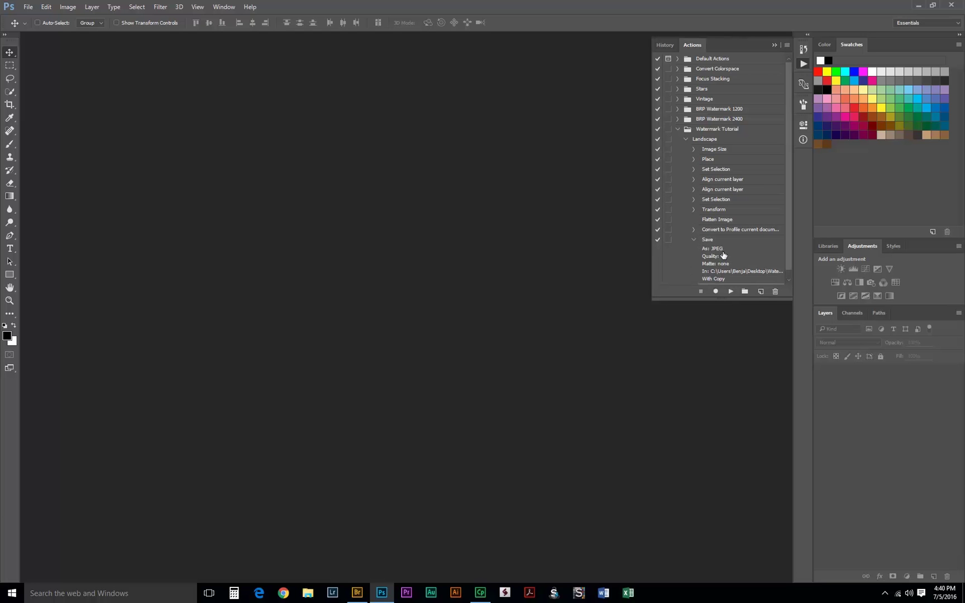
pyautogui.click(694, 239)
pyautogui.click(694, 249)
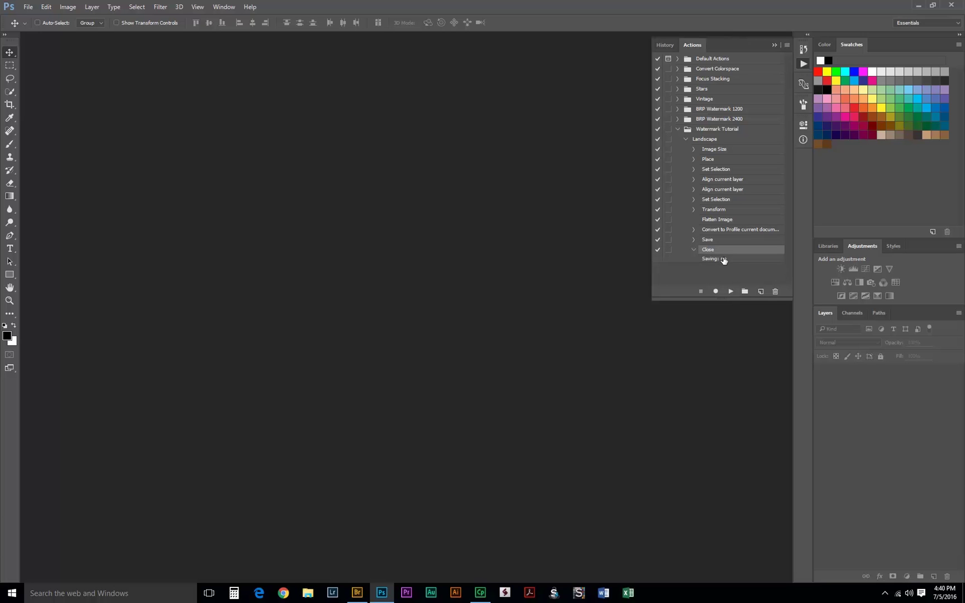
pyautogui.click(694, 249)
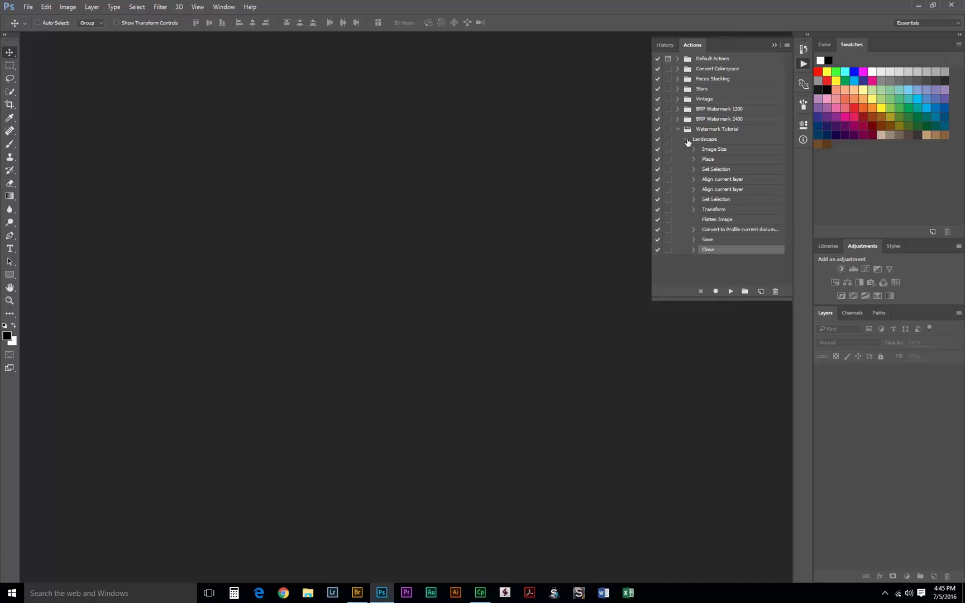
pyautogui.click(686, 140)
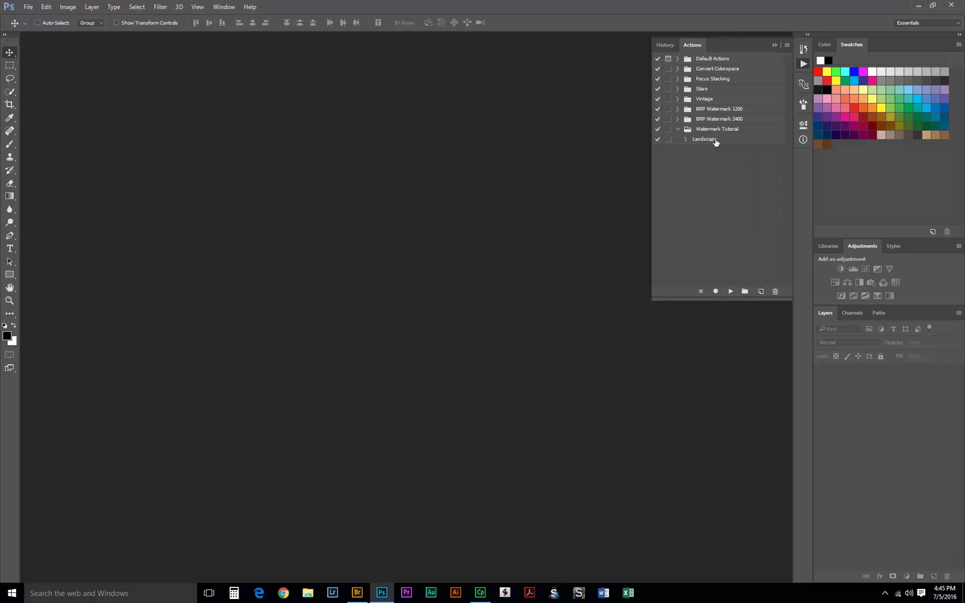
pyautogui.click(716, 141)
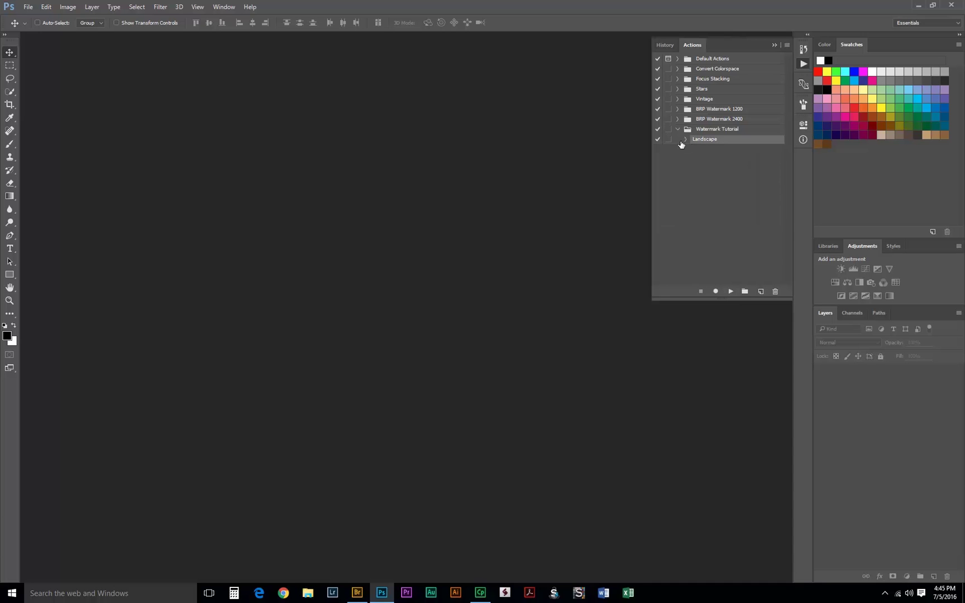
# Switch to Adobe Bridge and launch Tools > Photoshop > Batch on its photos
pyautogui.click(28, 7)
pyautogui.moveTo(156, 229)
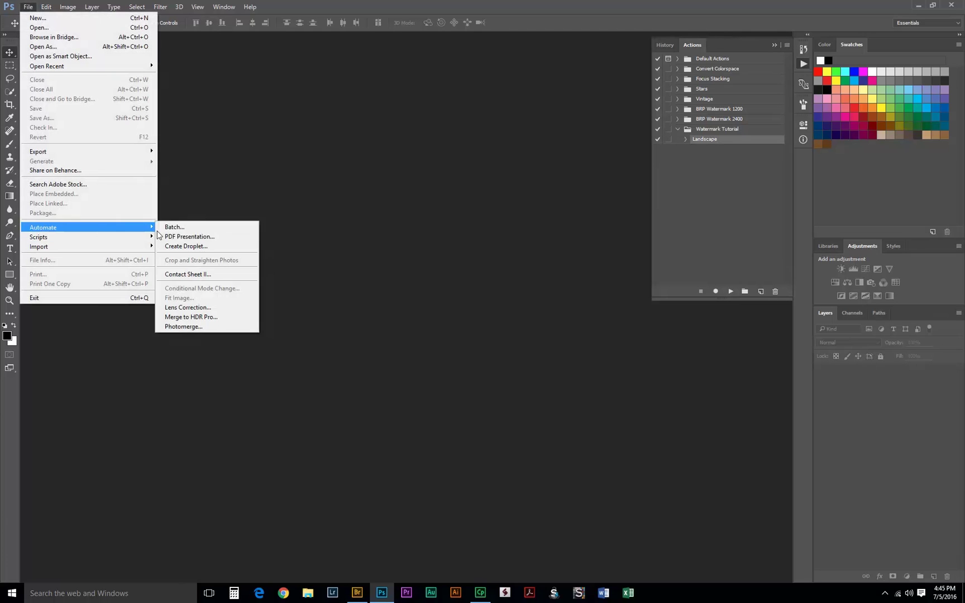
pyautogui.click(475, 279)
pyautogui.click(357, 592)
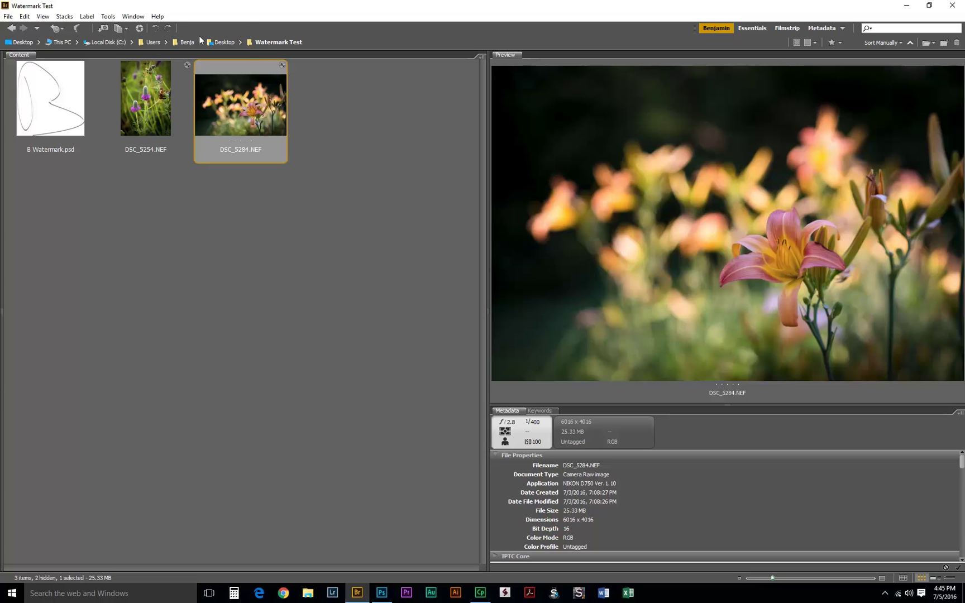
pyautogui.click(108, 16)
pyautogui.moveTo(183, 105)
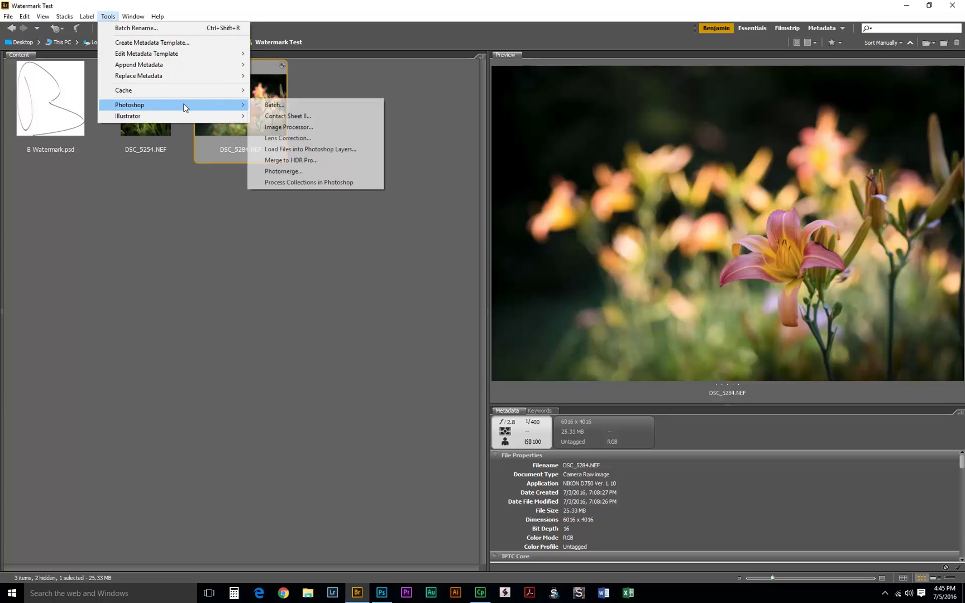
pyautogui.click(287, 103)
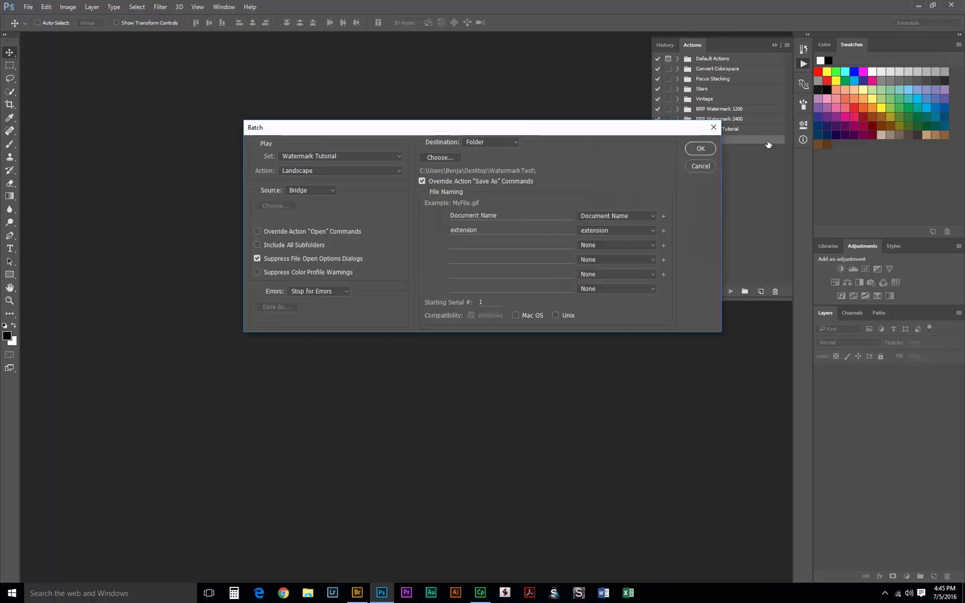
# Run the batch with set Watermark Tutorial, action Landscape, source Bridge, destination Folder
pyautogui.click(367, 158)
pyautogui.click(335, 213)
pyautogui.click(359, 173)
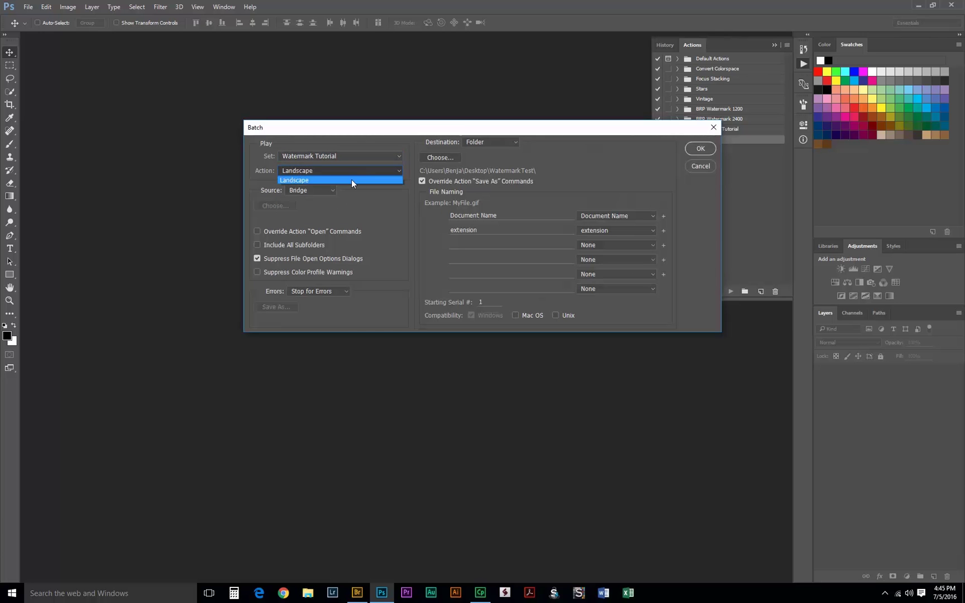
pyautogui.click(351, 179)
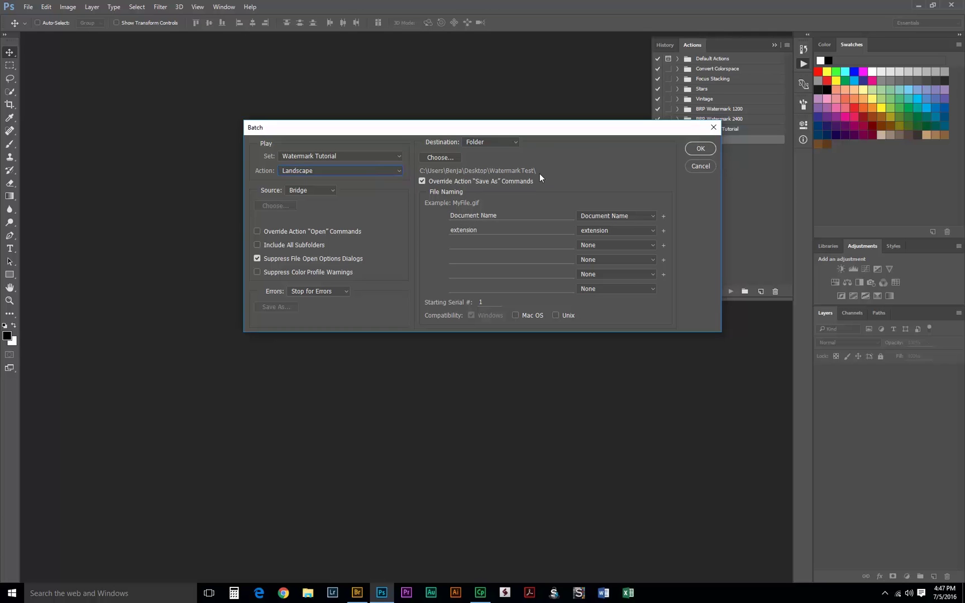
pyautogui.click(490, 141)
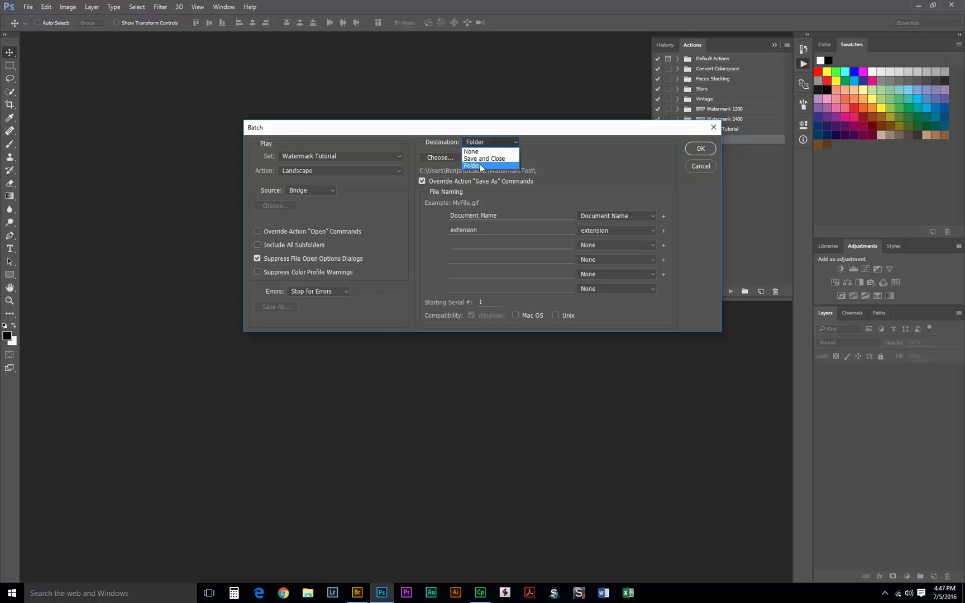
pyautogui.click(484, 163)
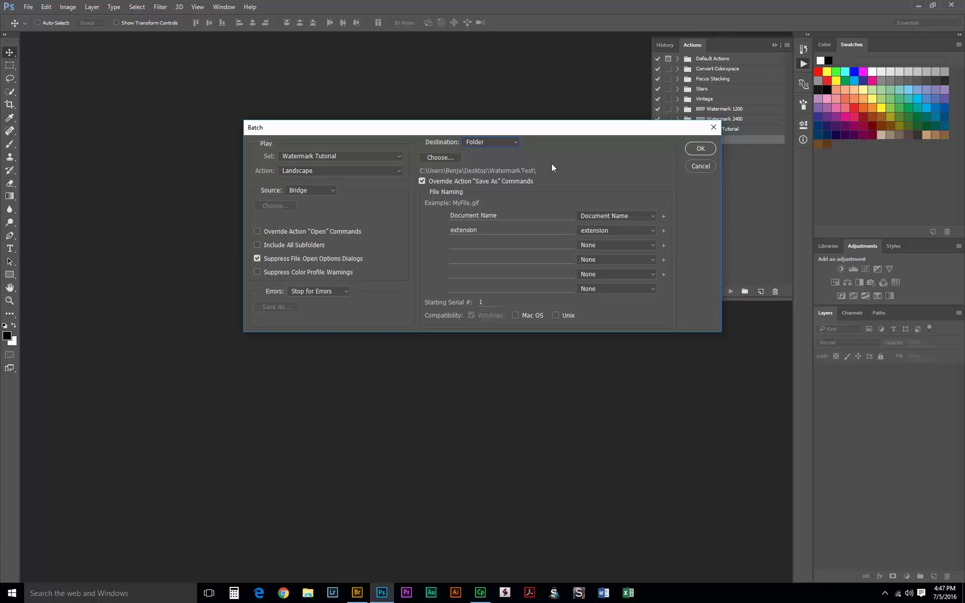
pyautogui.click(701, 149)
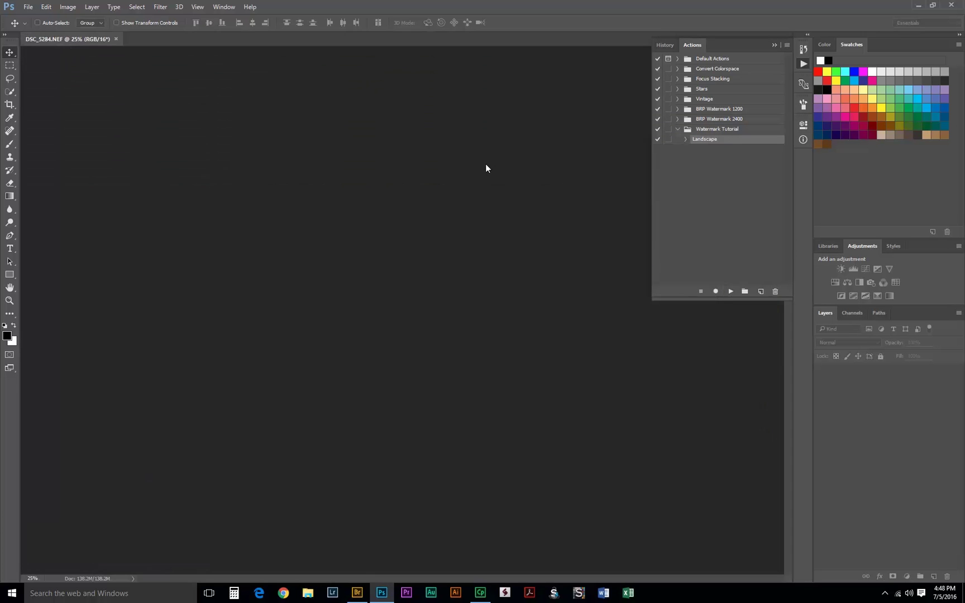
# Preview the watermarked DSC_5284.jpg in Bridge, then delete it to the Recycle Bin
pyautogui.click(357, 593)
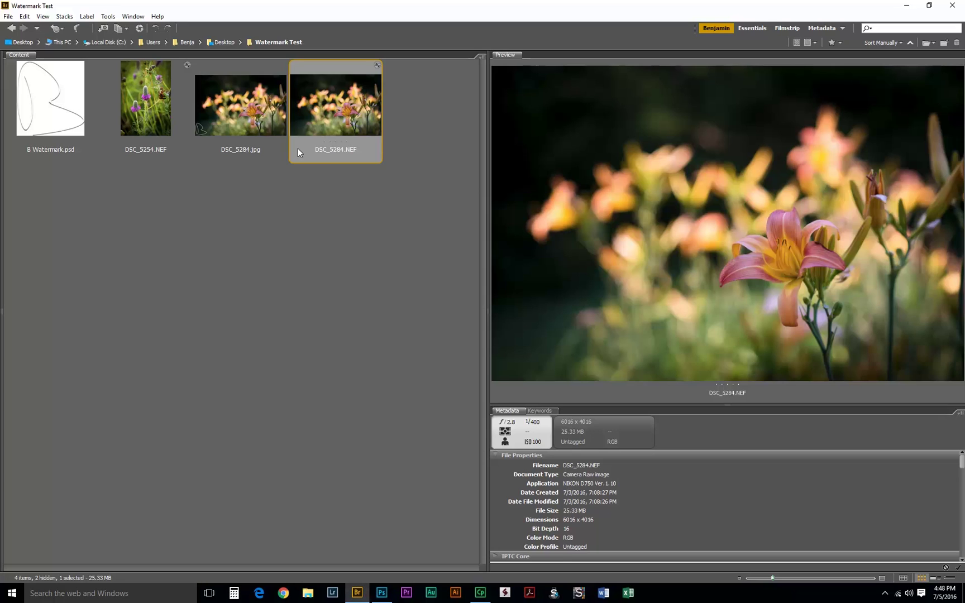
pyautogui.click(238, 124)
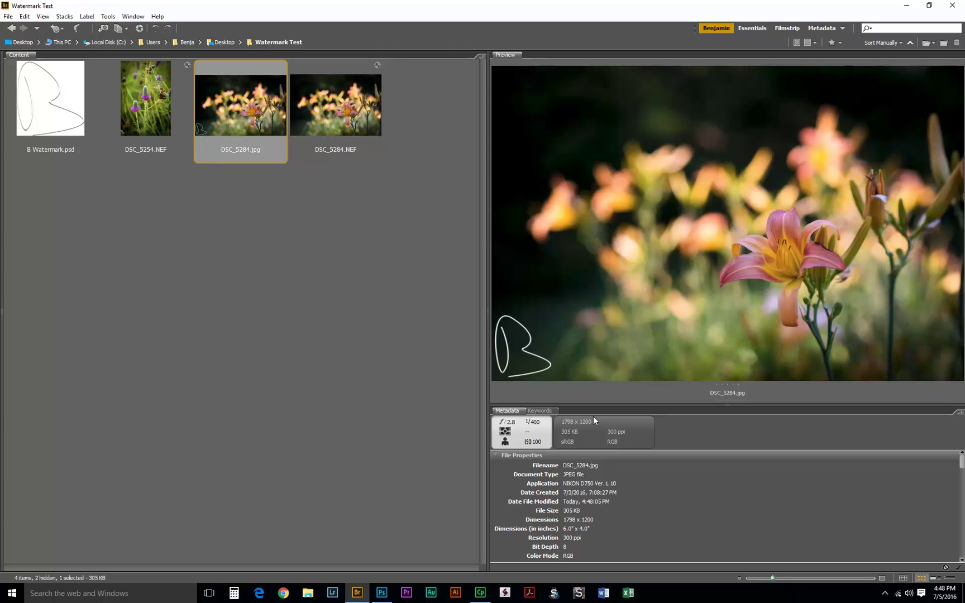
pyautogui.press('Delete')
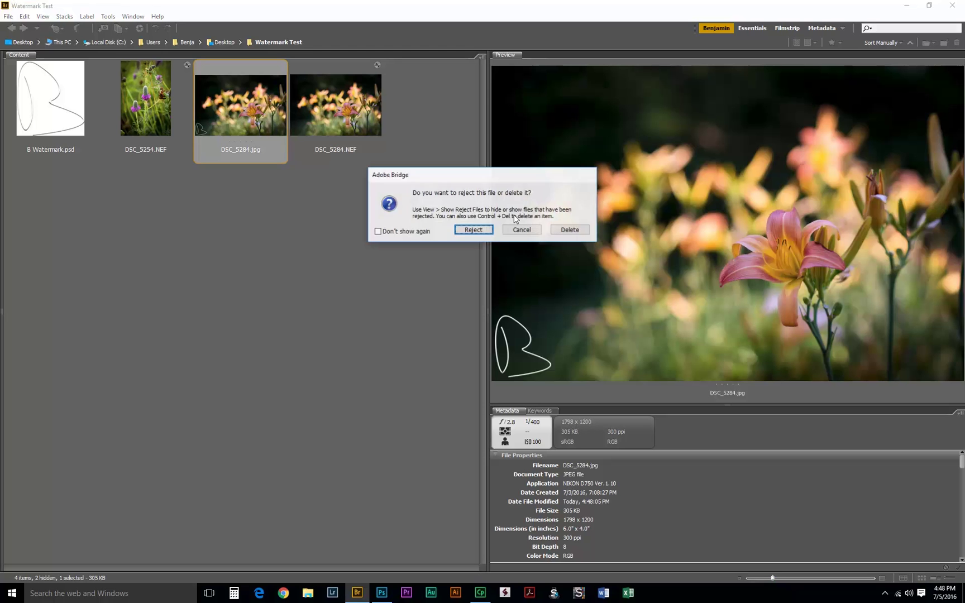
pyautogui.click(570, 230)
pyautogui.click(516, 229)
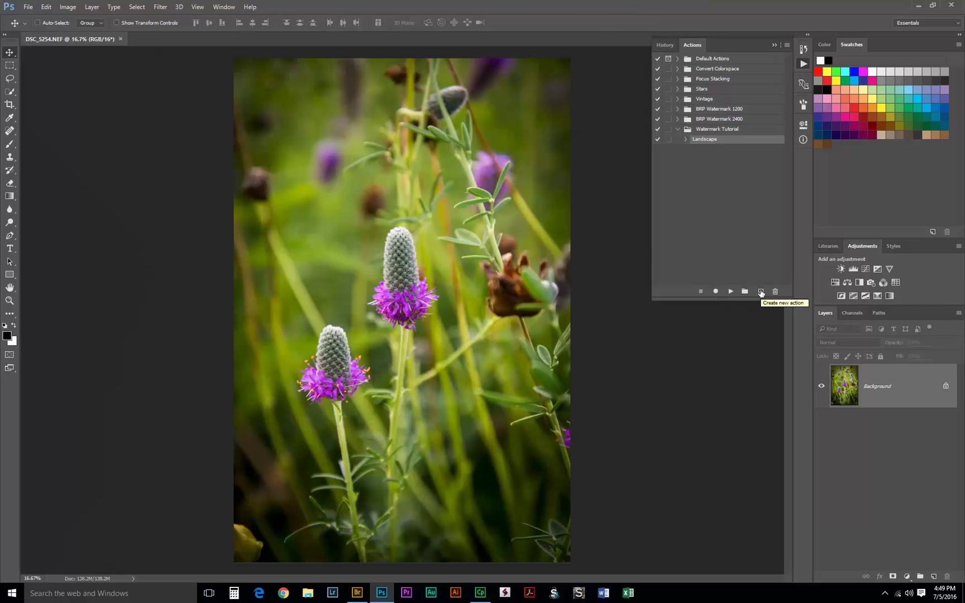
# Start recording a new action named Portait and resize the image to 1200 px wide
pyautogui.click(760, 291)
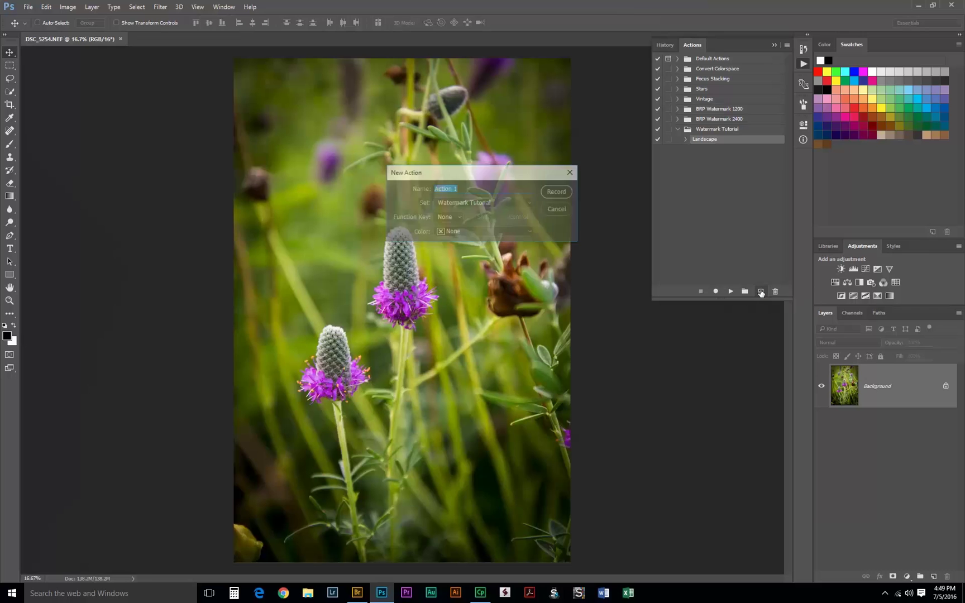
pyautogui.write('Por')
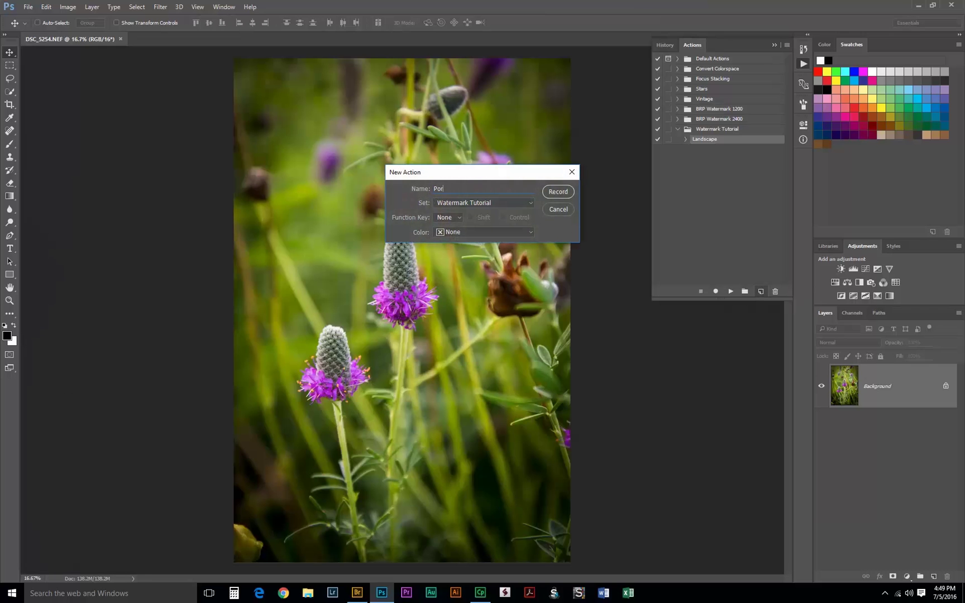
pyautogui.write('tait')
pyautogui.click(560, 192)
pyautogui.hotkey('ctrl', 'alt', 'i')
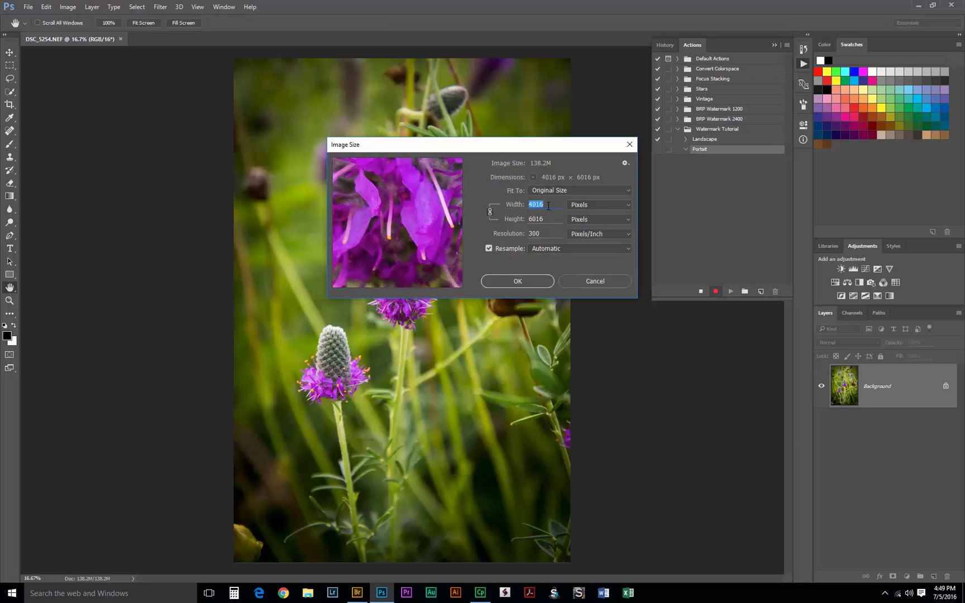
pyautogui.write('1200')
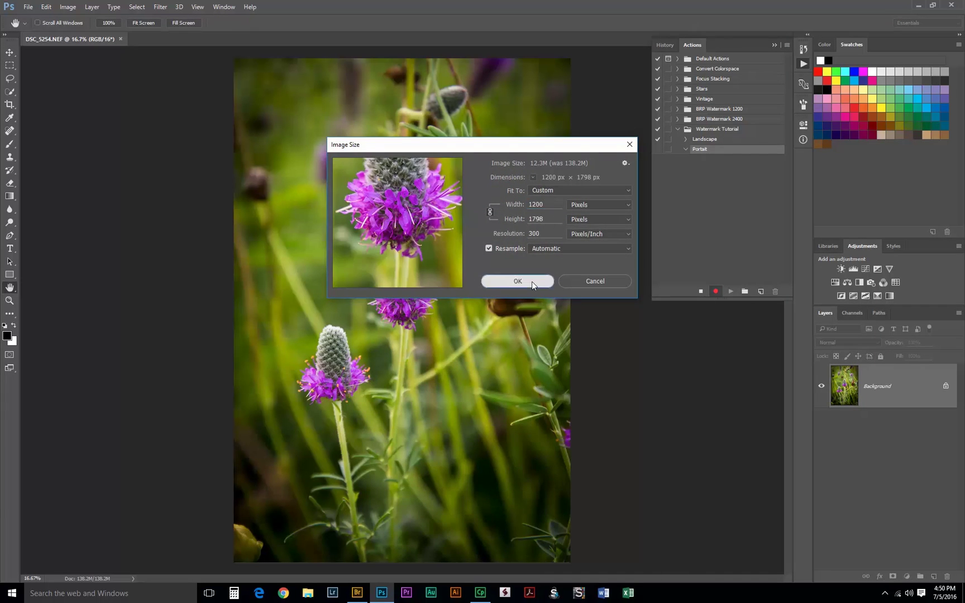
pyautogui.click(531, 282)
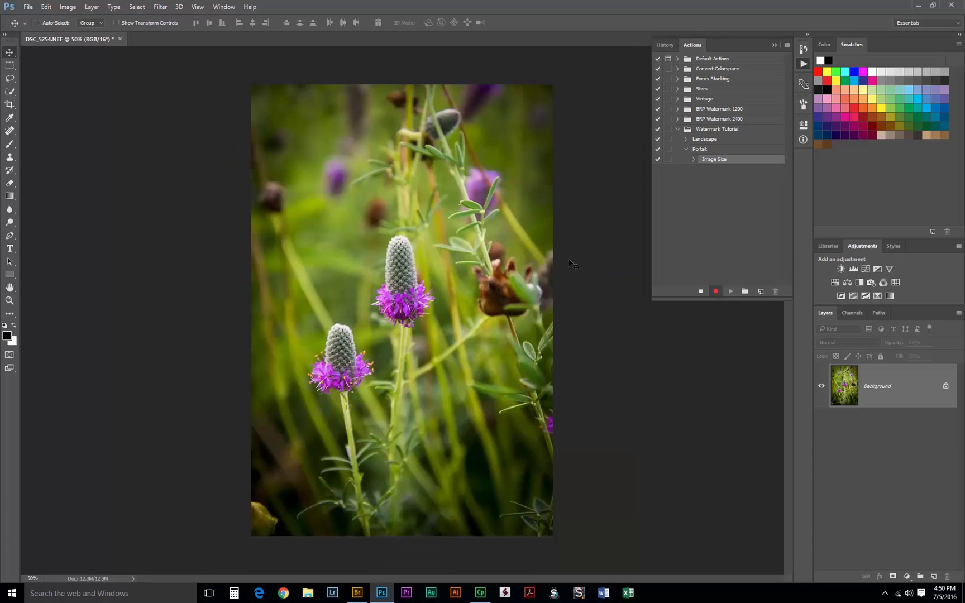
# Place the B Watermark file as an embedded layer on the photo
pyautogui.click(26, 8)
pyautogui.click(88, 195)
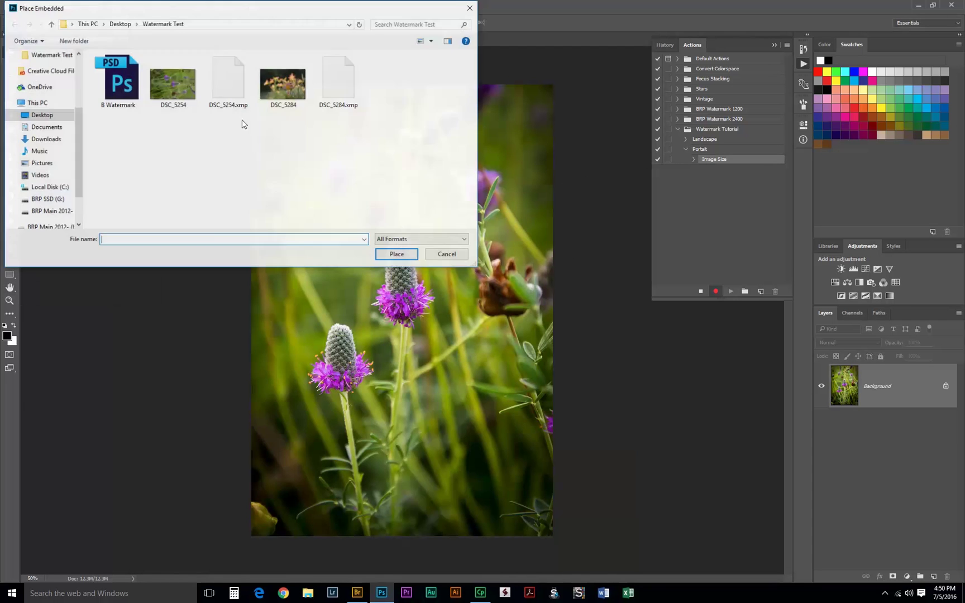
pyautogui.click(117, 81)
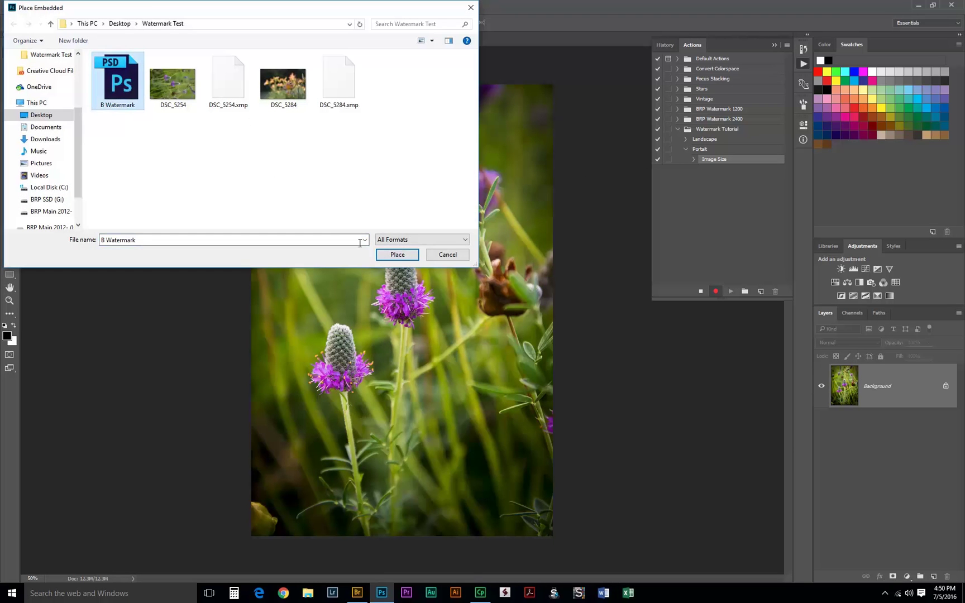
pyautogui.click(397, 254)
pyautogui.press('Return')
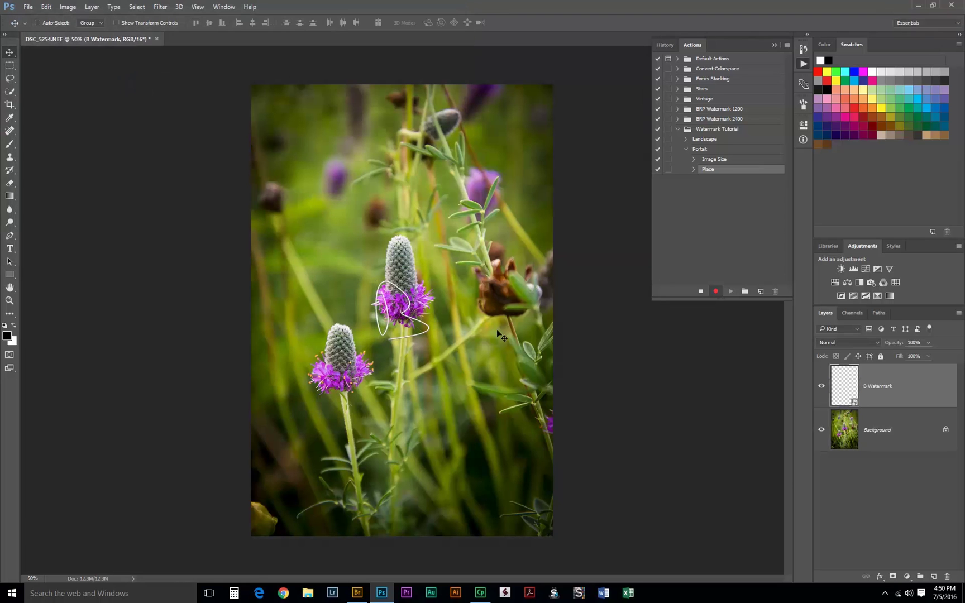
# Align the watermark to the bottom-left corner and nudge it up and right
pyautogui.hotkey('ctrl', 'a')
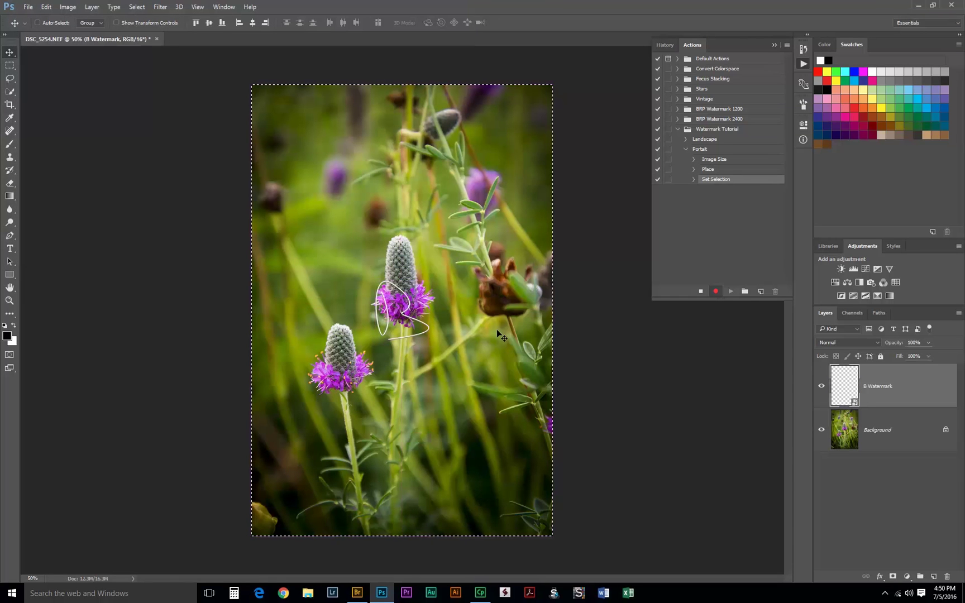
pyautogui.click(223, 23)
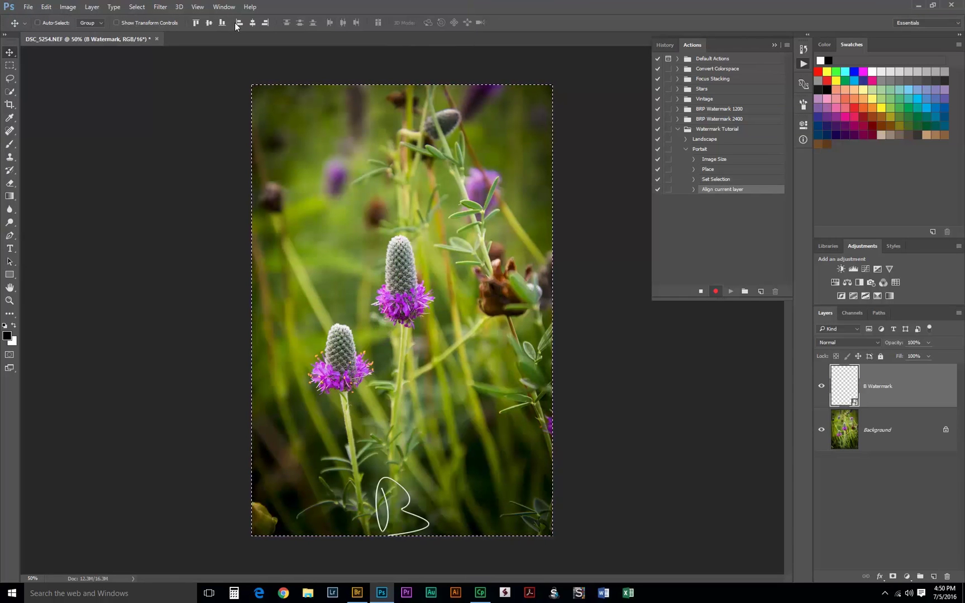
pyautogui.click(239, 23)
pyautogui.hotkey('ctrl', 'd')
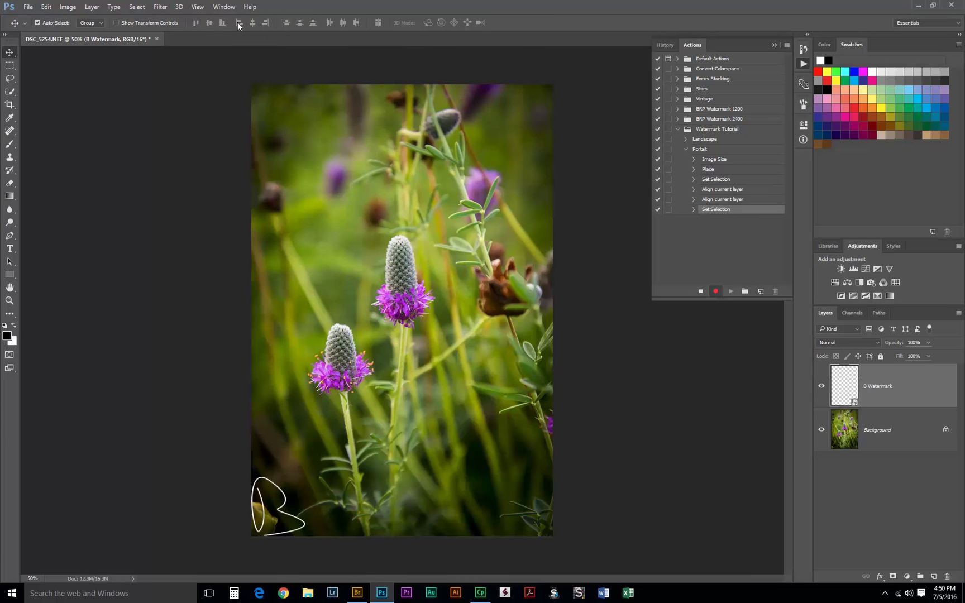
pyautogui.hotkey('ctrl', 't')
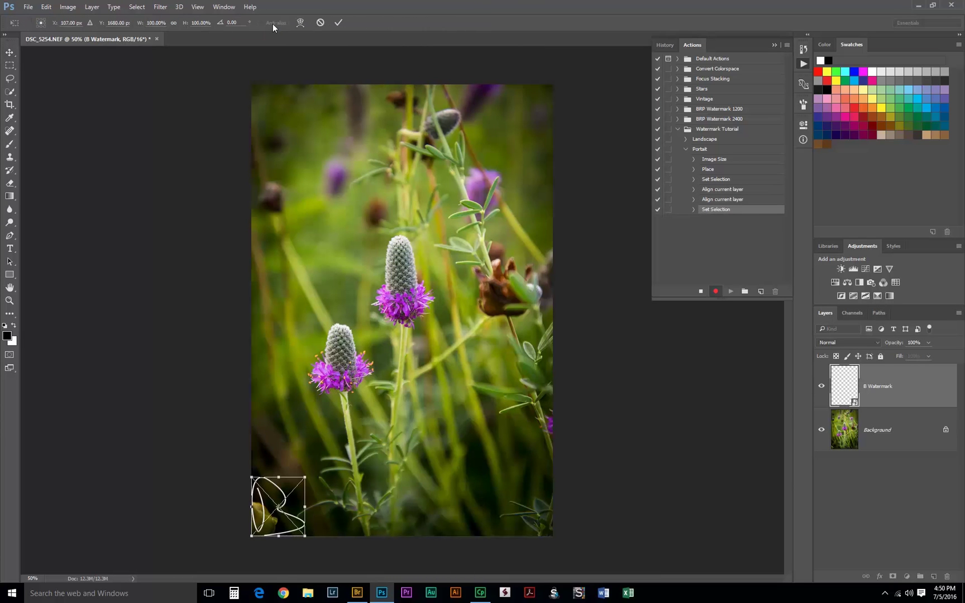
pyautogui.press('Right')
pyautogui.press('Right')
pyautogui.press('Right')
pyautogui.press('Right')
pyautogui.press('Right')
pyautogui.press('Right')
pyautogui.press('Right')
pyautogui.press('Right')
pyautogui.press('Right')
pyautogui.press('Right')
pyautogui.press('Right')
pyautogui.press('Right')
pyautogui.press('Up')
pyautogui.press('Up')
pyautogui.press('Up')
pyautogui.press('Up')
pyautogui.press('Up')
pyautogui.press('Up')
pyautogui.press('Up')
pyautogui.press('Up')
pyautogui.press('Up')
pyautogui.press('Up')
pyautogui.press('Up')
pyautogui.press('Up')
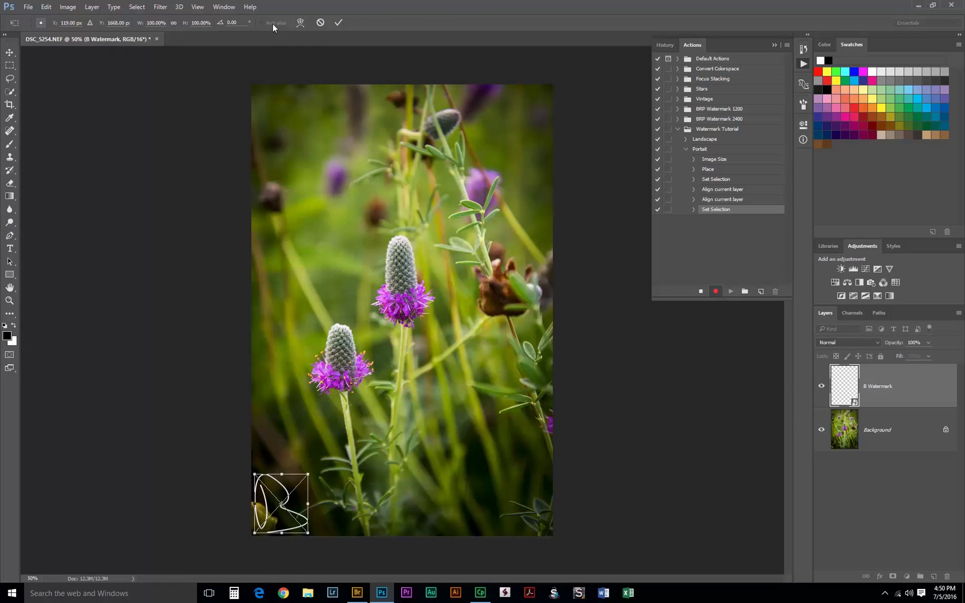
pyautogui.press('Return')
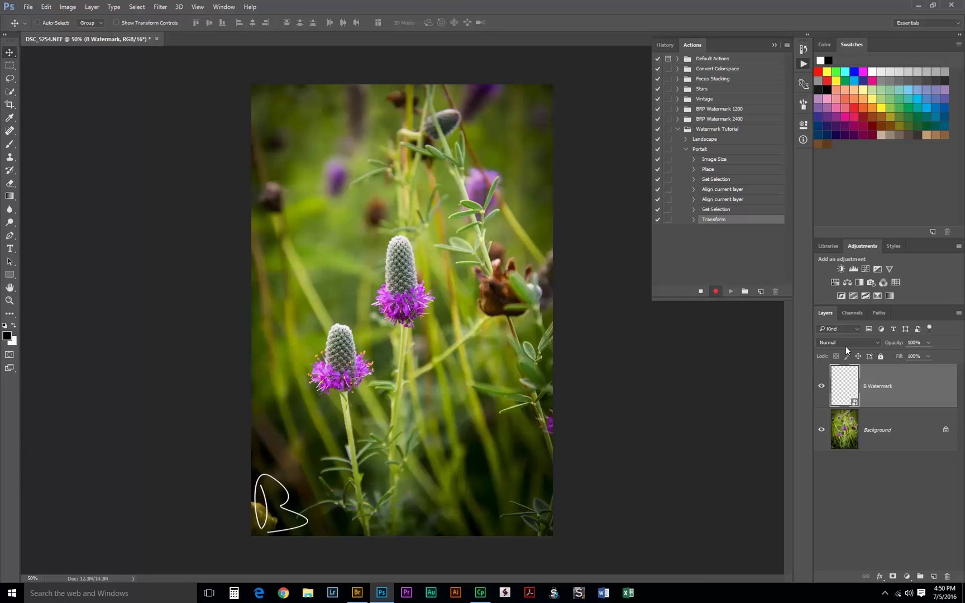
# Flatten the image and convert it to the sRGB profile
pyautogui.click(92, 6)
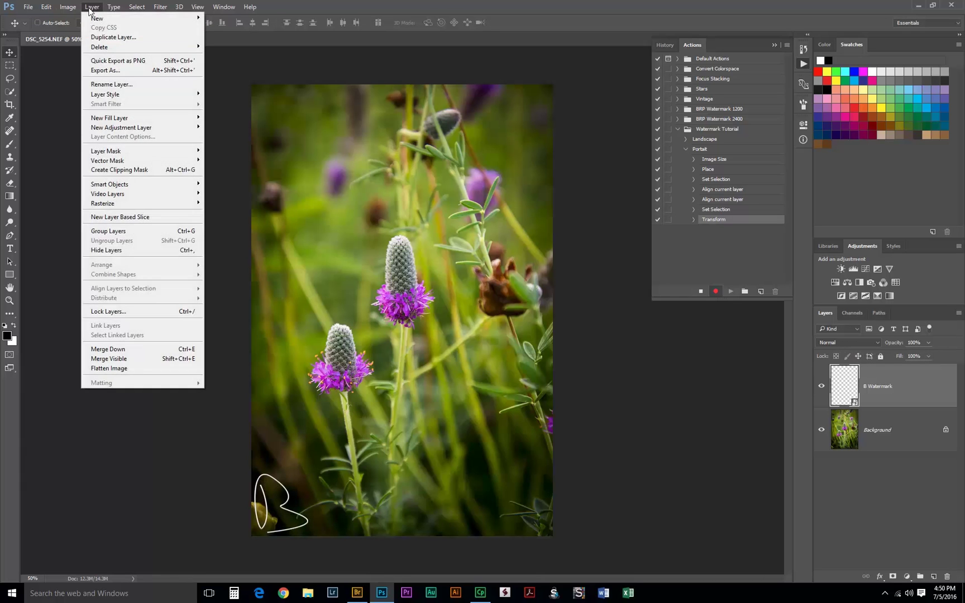
pyautogui.click(140, 368)
pyautogui.click(45, 6)
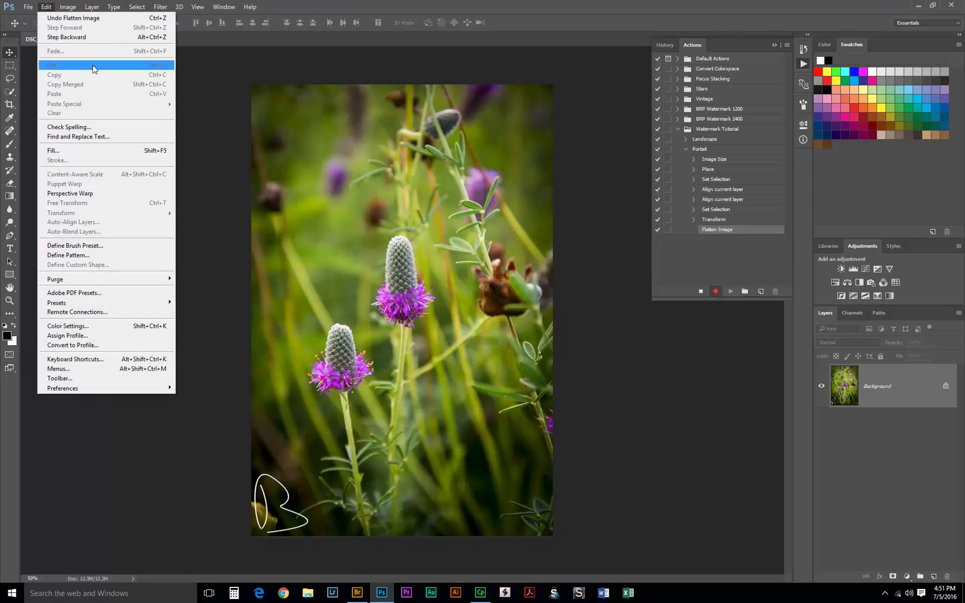
pyautogui.click(95, 345)
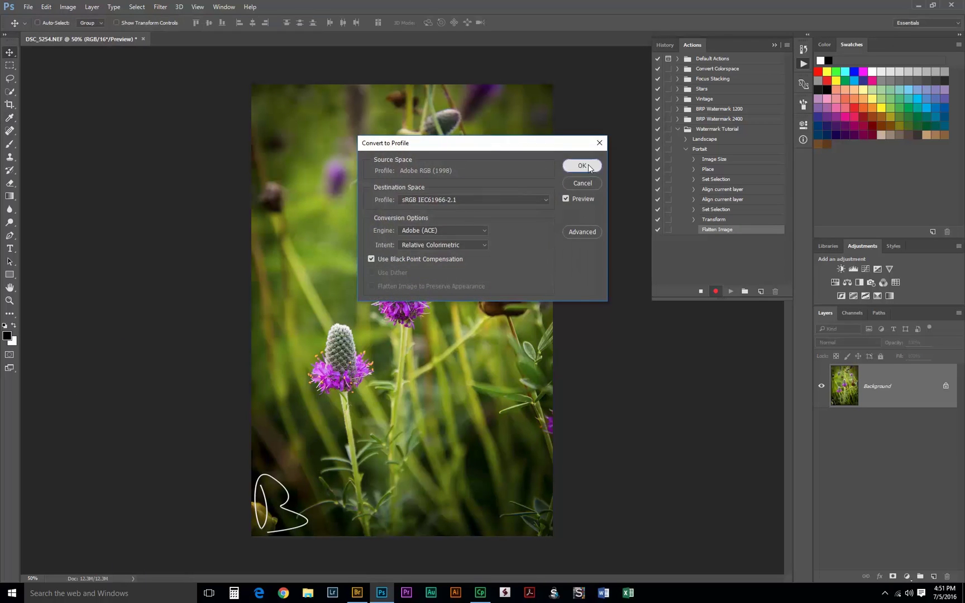
pyautogui.click(590, 169)
# Save the portrait as a JPEG, close the raw file unsaved, and stop recording Portait
pyautogui.hotkey('ctrl', 'shift', 's')
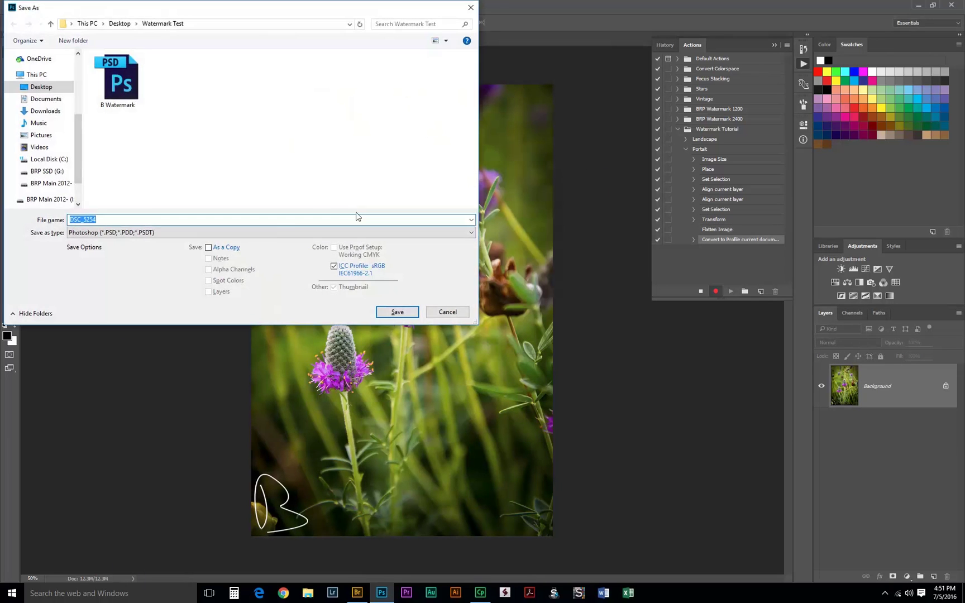
pyautogui.click(281, 231)
pyautogui.click(193, 281)
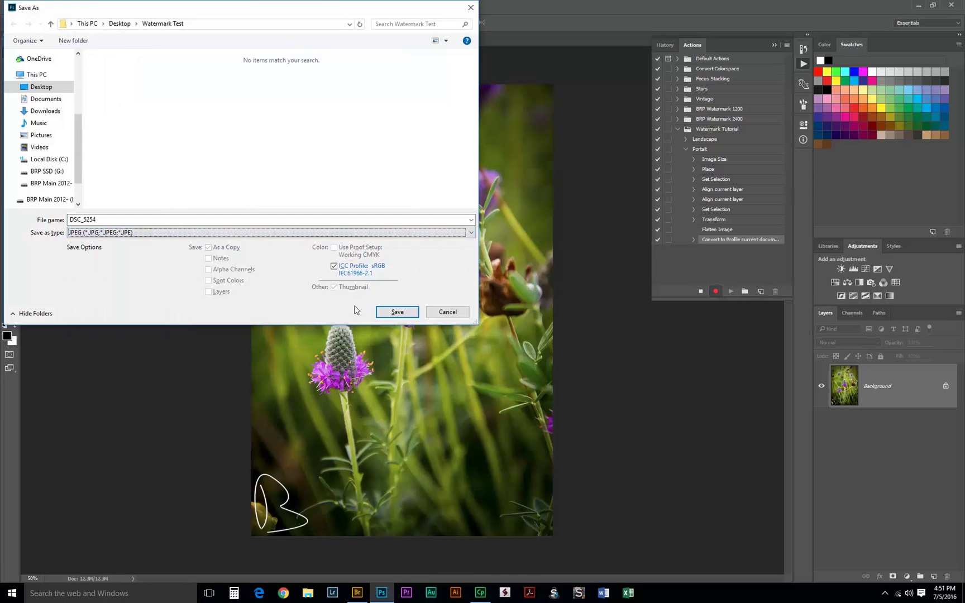
pyautogui.click(397, 312)
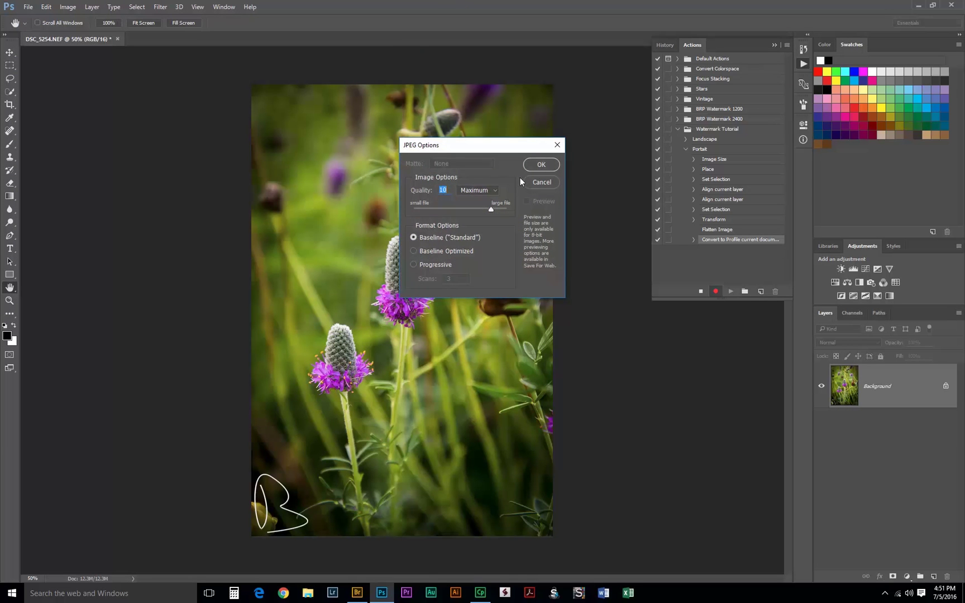
pyautogui.click(541, 165)
pyautogui.hotkey('ctrl', 'w')
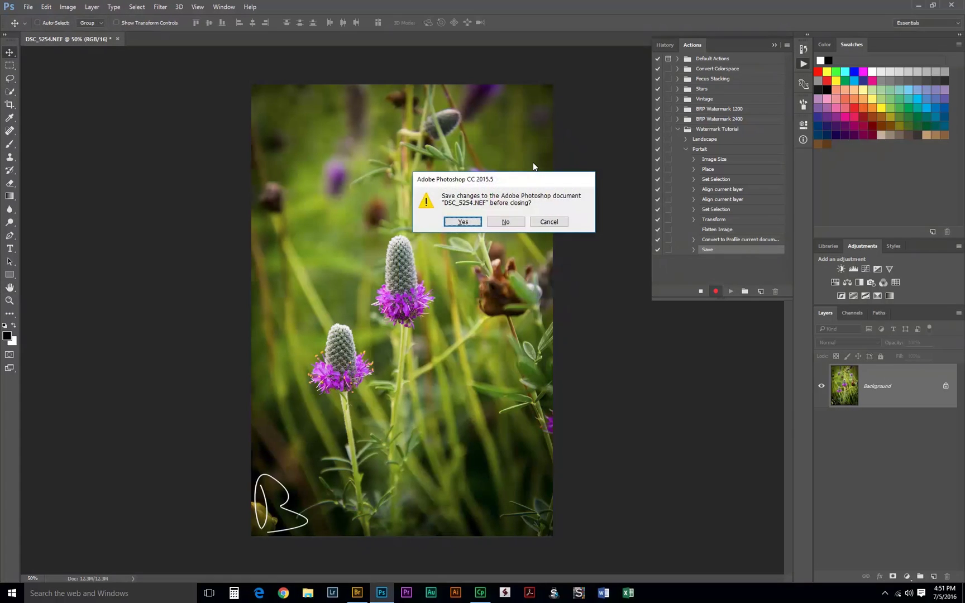
pyautogui.click(503, 223)
pyautogui.click(700, 290)
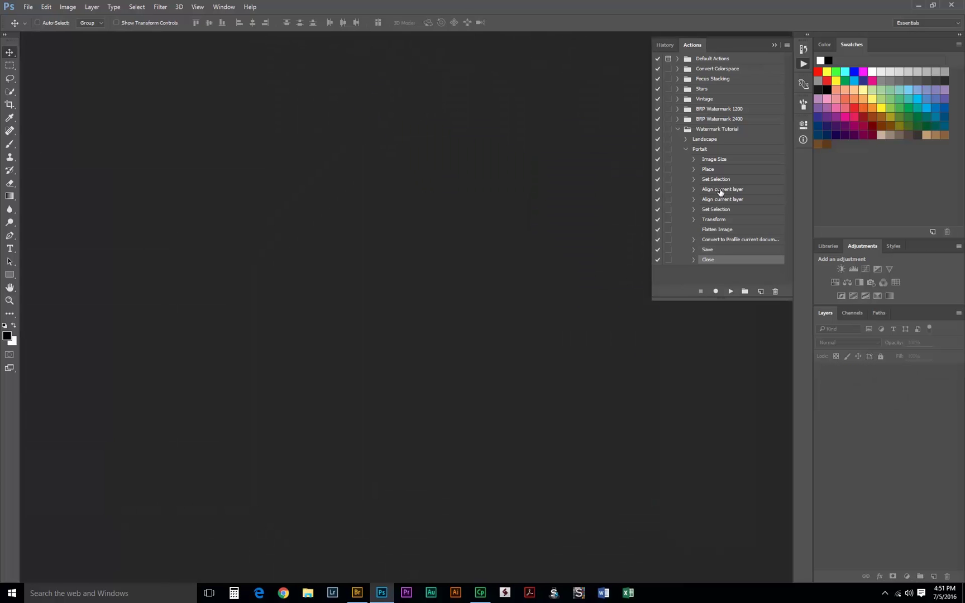
# Start recording a new action named Watermark in the Watermark Tutorial set
pyautogui.click(687, 150)
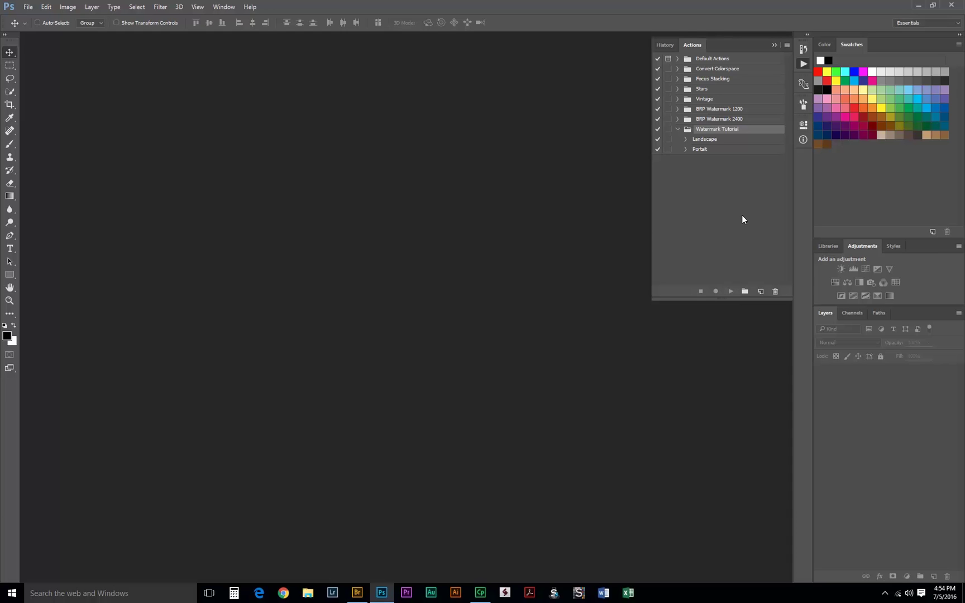
pyautogui.click(762, 291)
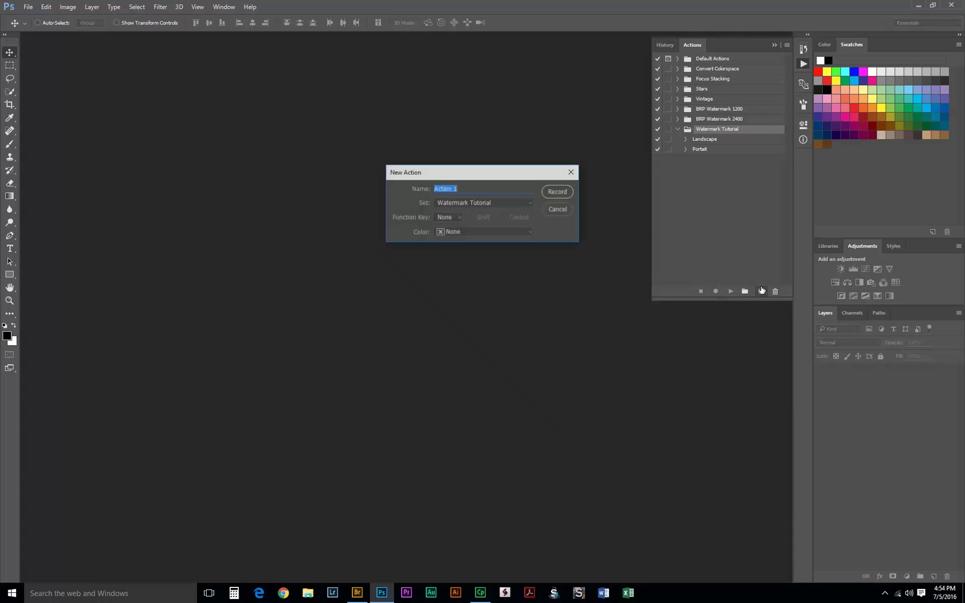
pyautogui.write('Watermark')
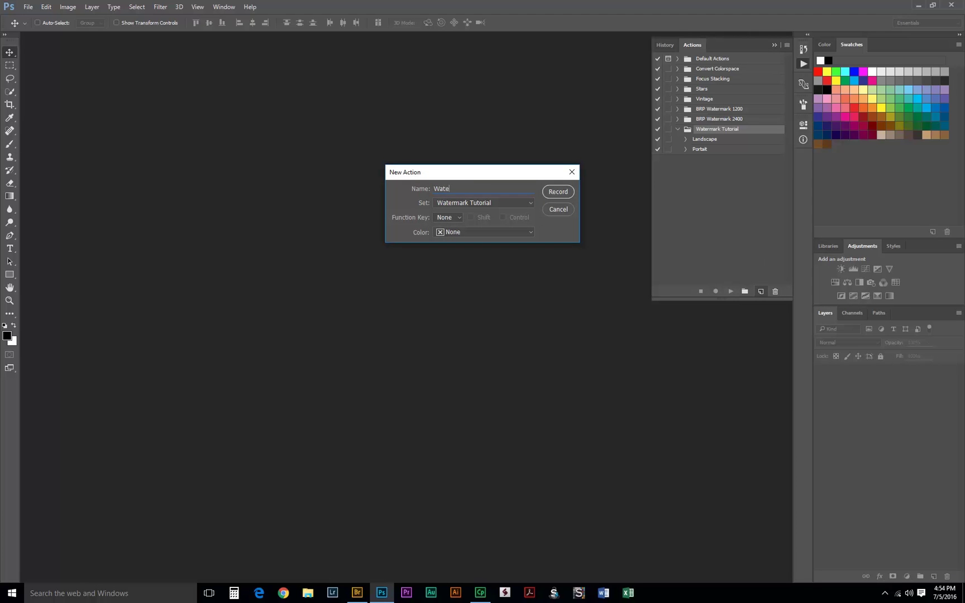
pyautogui.click(558, 191)
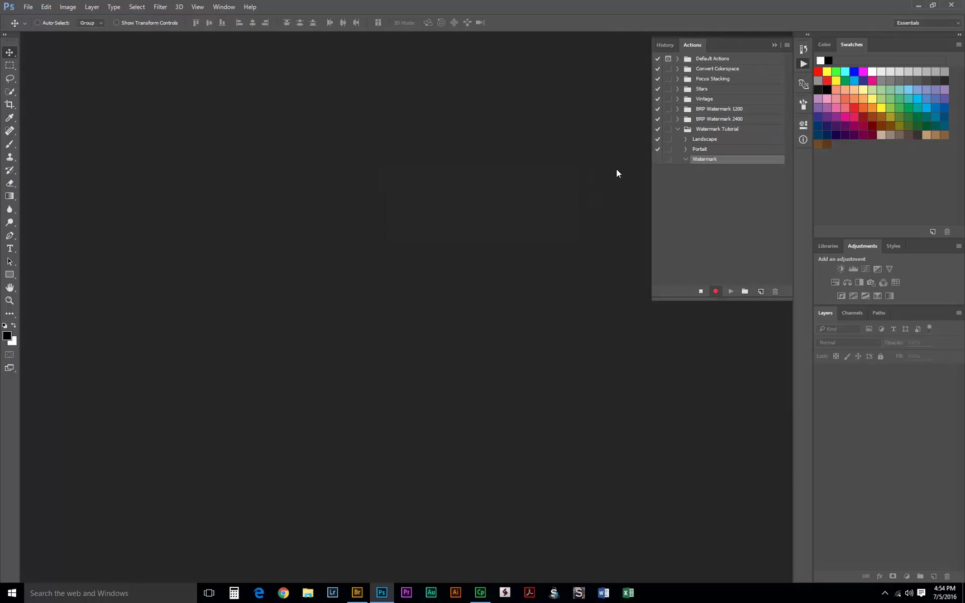
# Insert a conditional playing Landscape if landscape, otherwise Portait, then stop recording
pyautogui.click(786, 45)
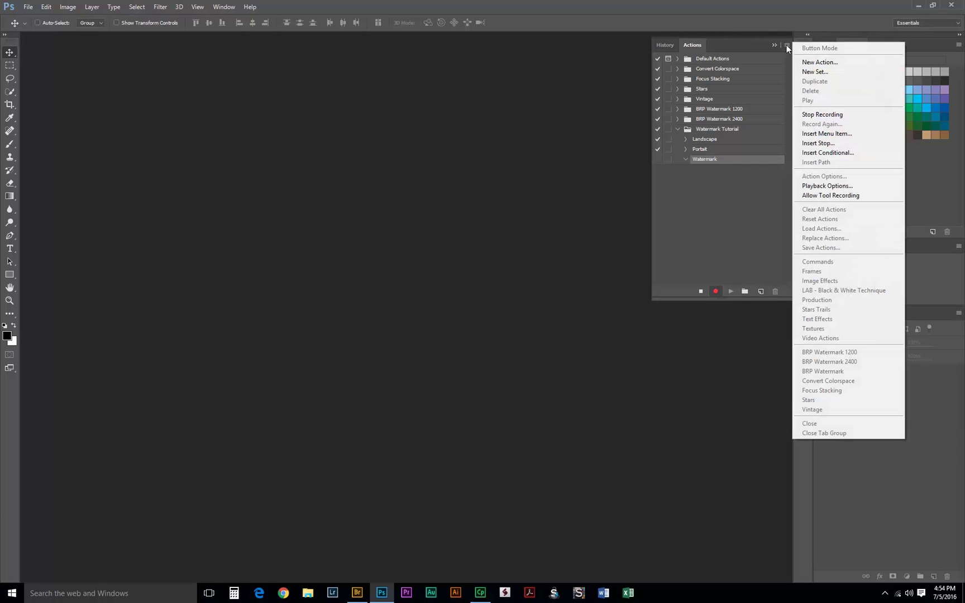
pyautogui.click(840, 154)
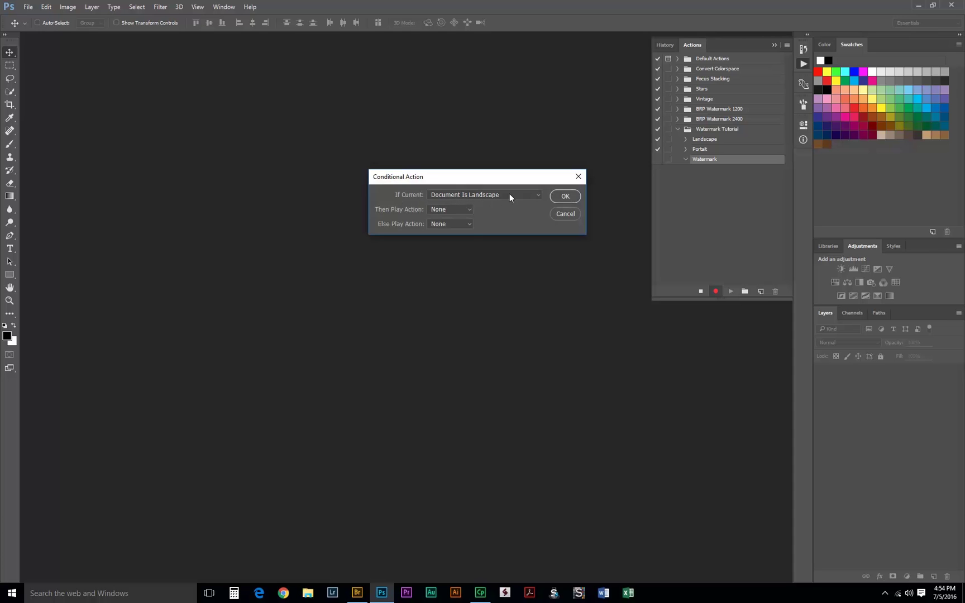
pyautogui.click(469, 209)
pyautogui.click(446, 223)
pyautogui.click(449, 253)
pyautogui.click(565, 196)
pyautogui.click(686, 159)
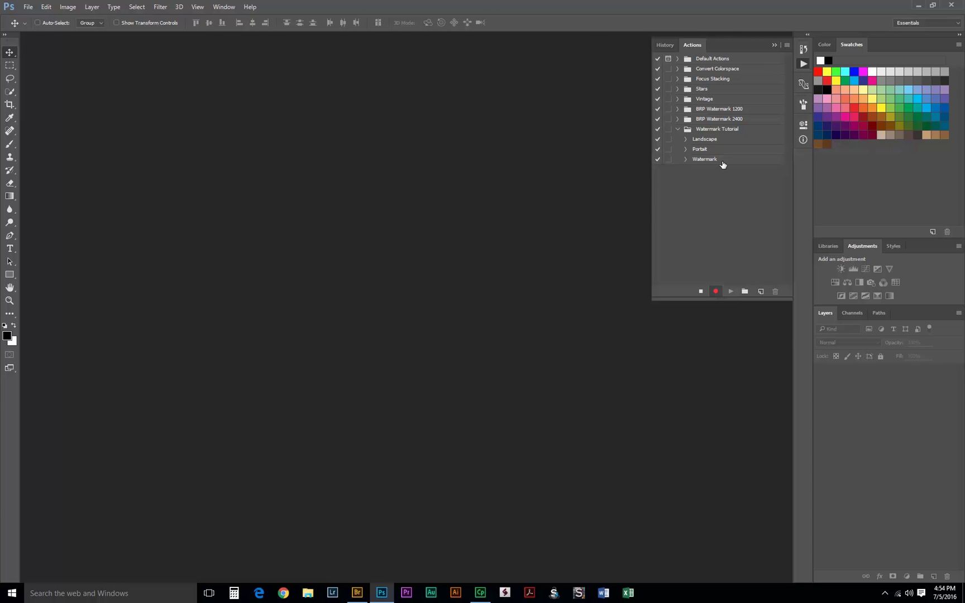
pyautogui.click(722, 165)
pyautogui.click(700, 291)
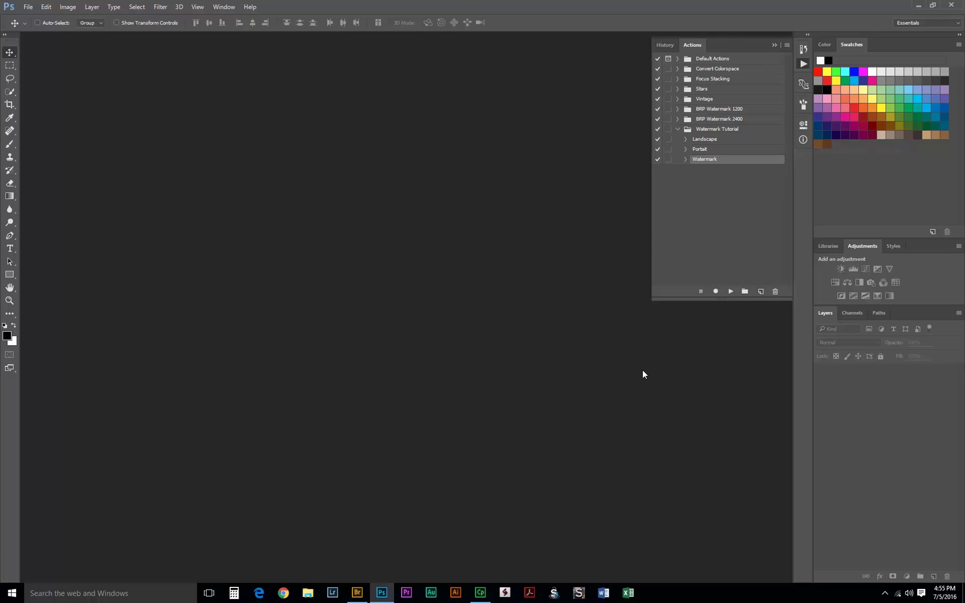
# Delete the old test JPEG DSC_5254.jpg in Bridge to the Recycle Bin
pyautogui.click(356, 592)
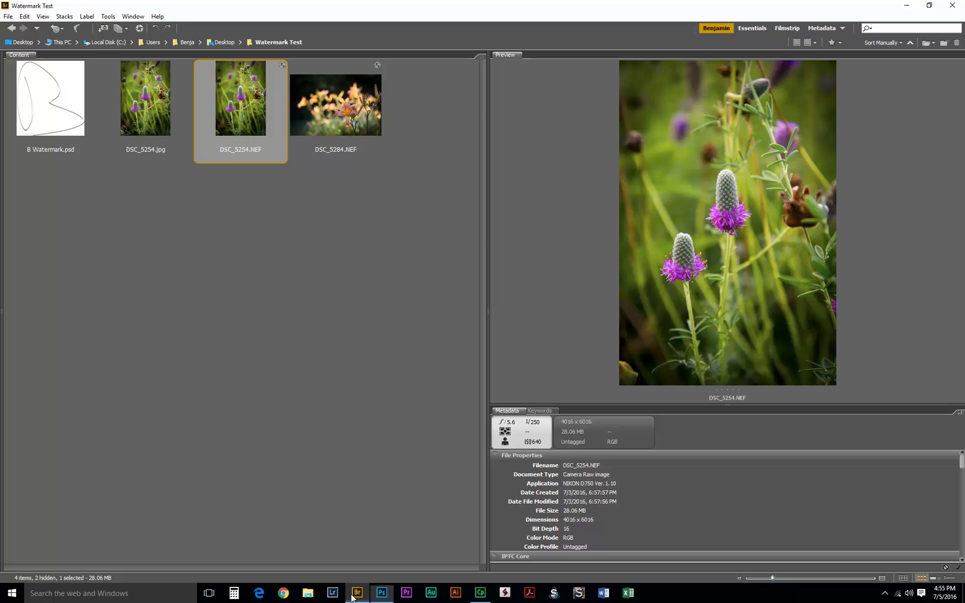
pyautogui.click(154, 116)
pyautogui.press('Delete')
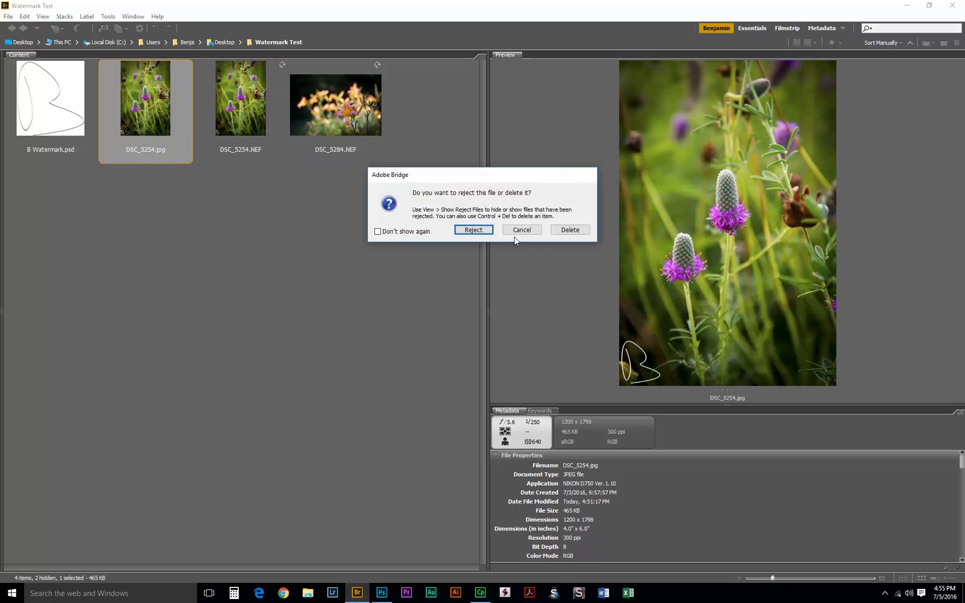
pyautogui.click(508, 229)
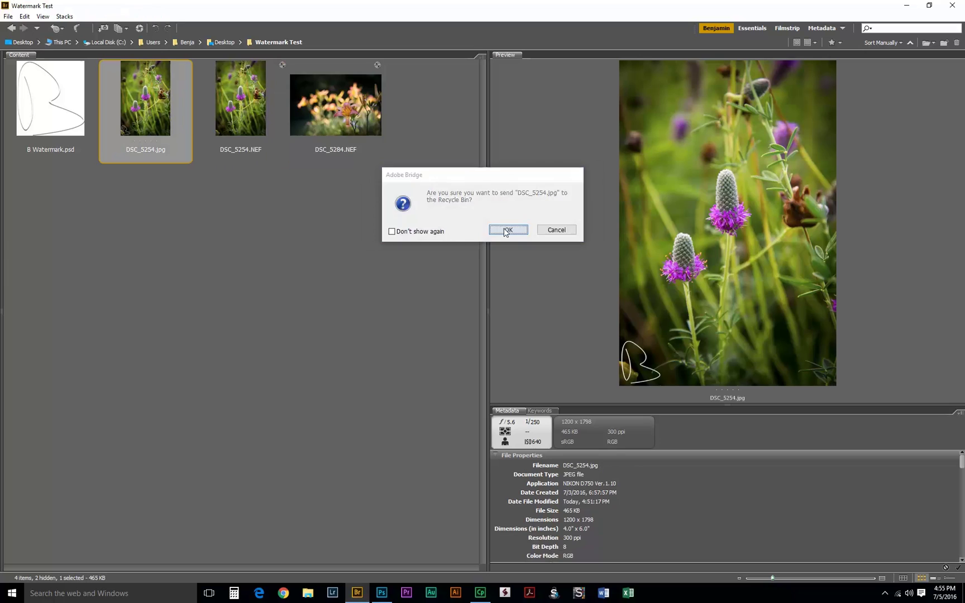
# Select both NEF photos and send them to Photoshop batch processing
pyautogui.keyDown('ctrl'); pyautogui.click(251, 129); pyautogui.keyUp('ctrl')
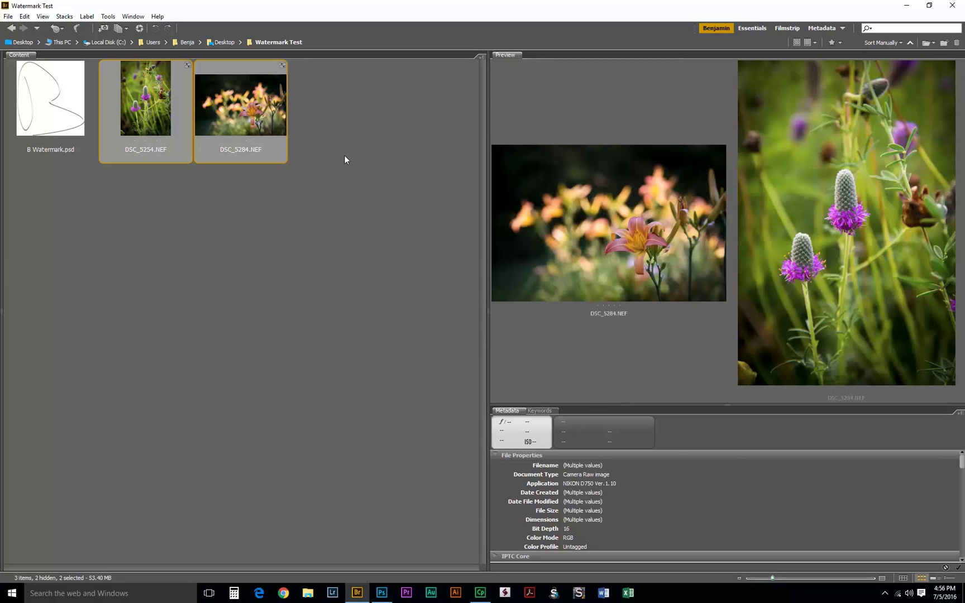
pyautogui.click(108, 16)
pyautogui.moveTo(205, 106)
pyautogui.click(286, 105)
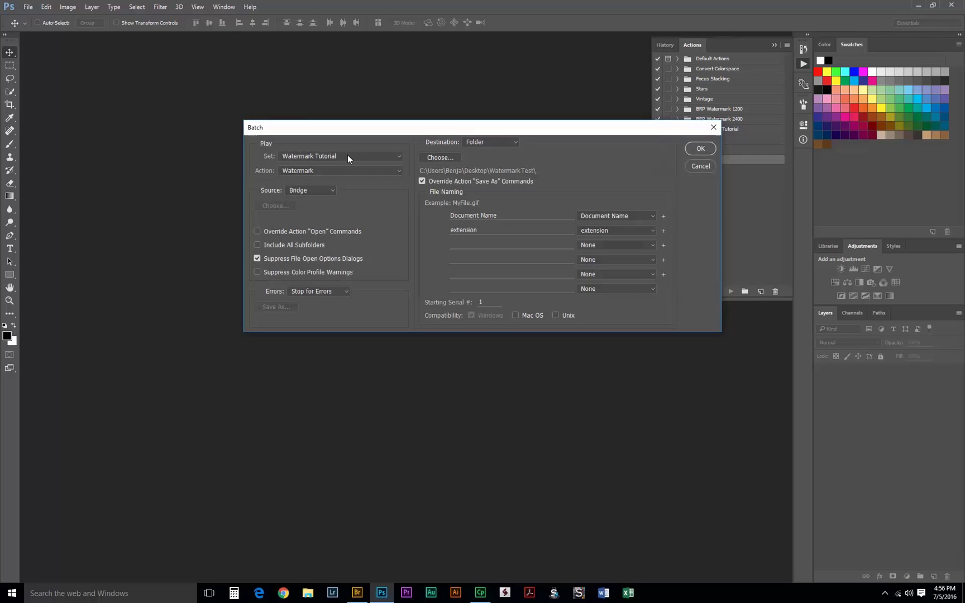
# Start the batch running the Watermark action from Watermark Tutorial on the Bridge photos
pyautogui.click(701, 149)
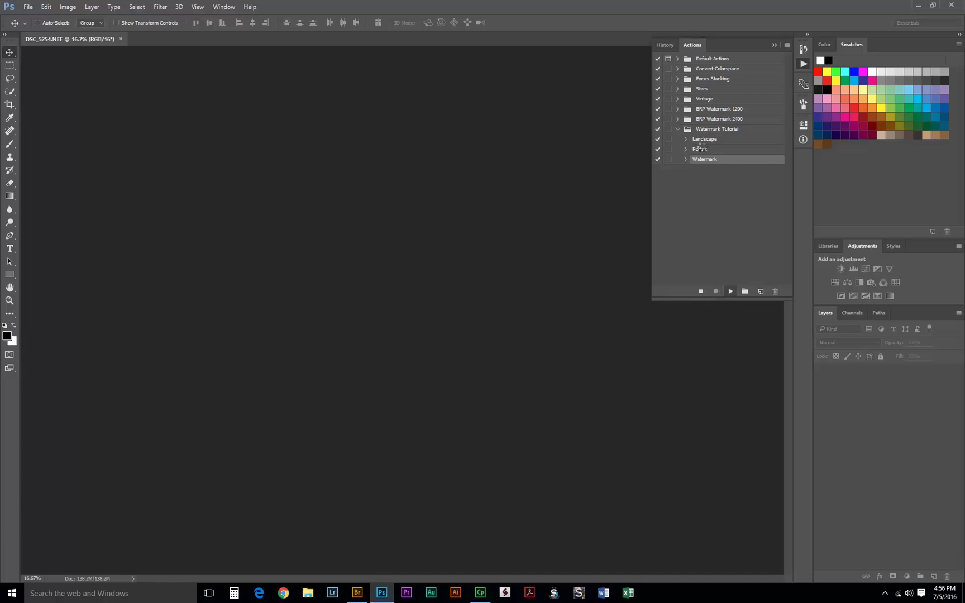
# Preview the DSC_5254.jpg and DSC_5284.jpg outputs in Bridge to confirm the bottom-left B watermark, then return to Photoshop
pyautogui.click(356, 593)
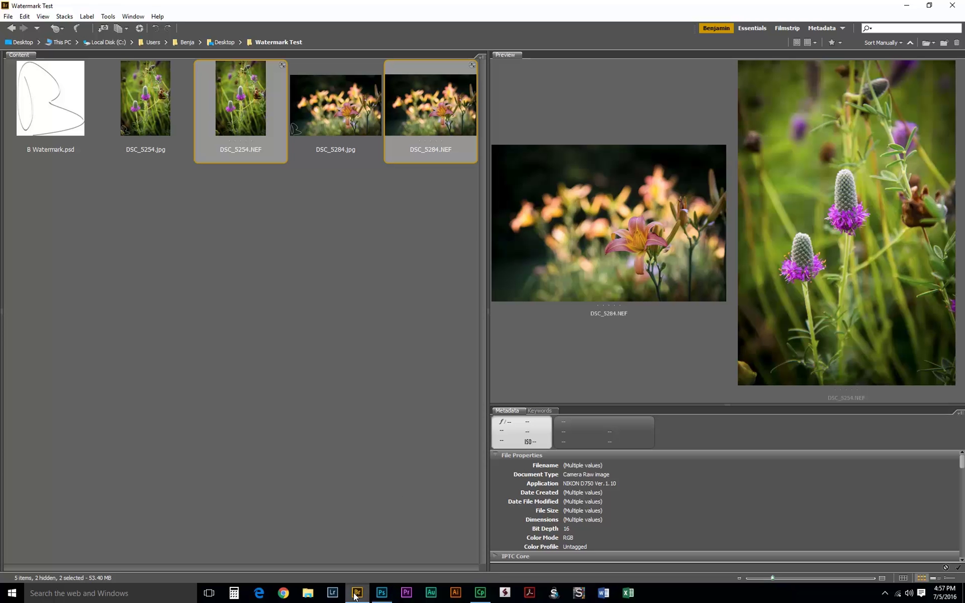
pyautogui.click(148, 115)
pyautogui.click(330, 102)
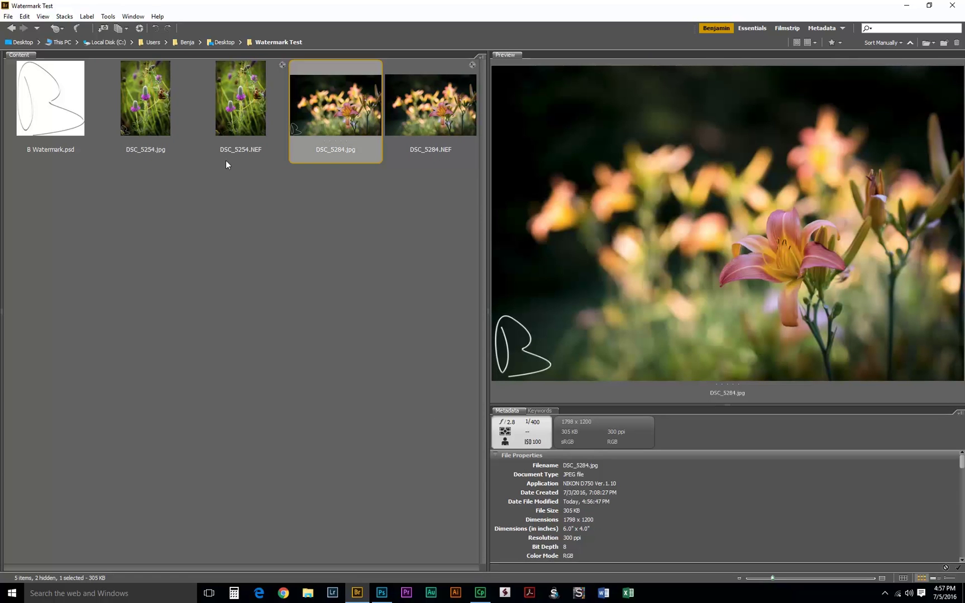
pyautogui.click(171, 136)
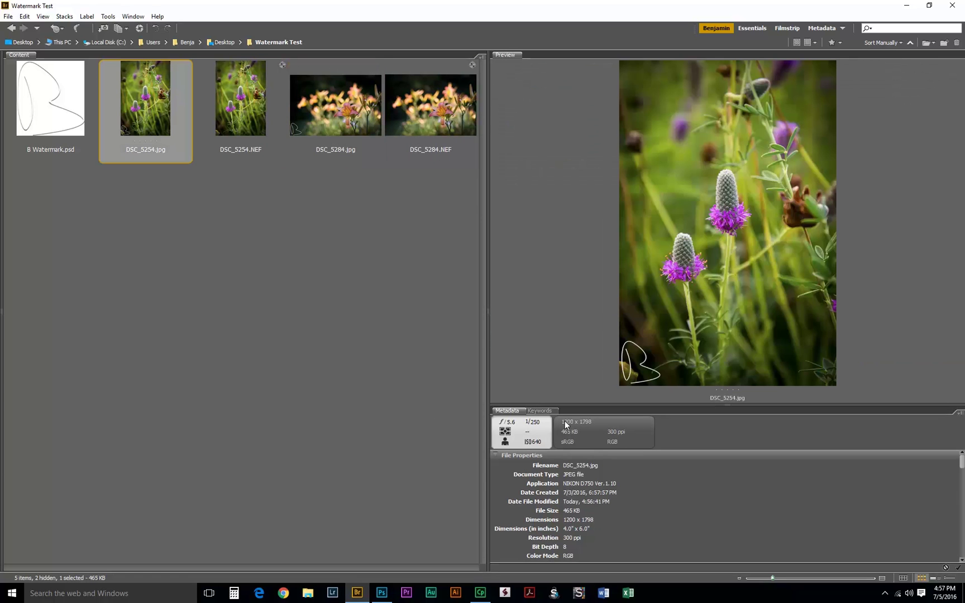
pyautogui.click(357, 131)
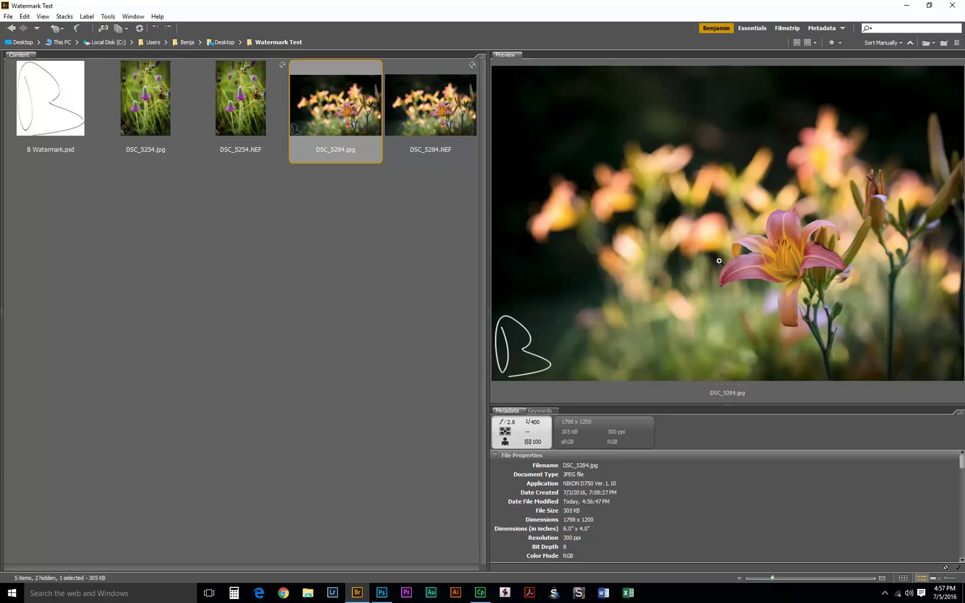
pyautogui.click(124, 106)
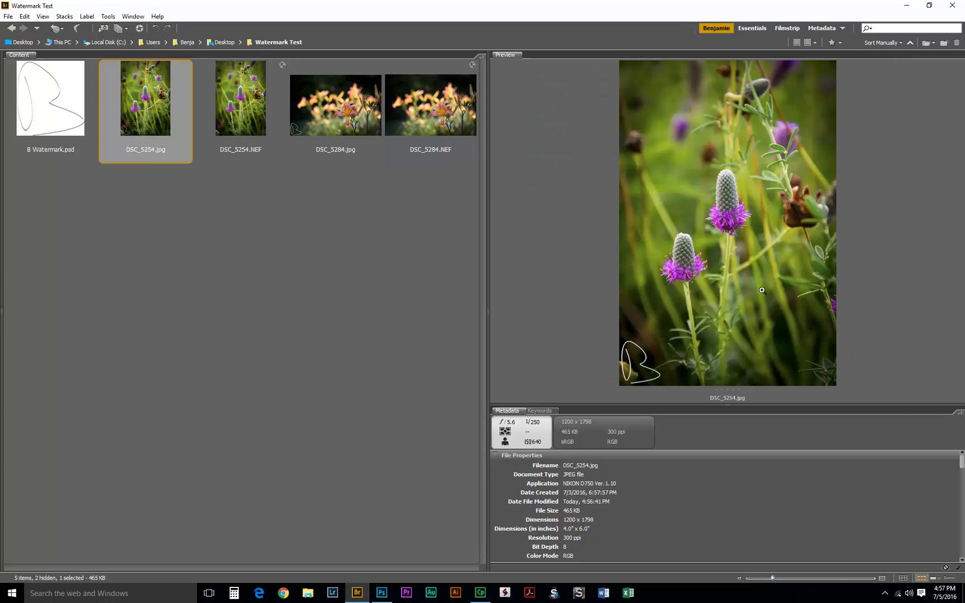
pyautogui.click(383, 593)
# Expand the Portait action's Place step to show the watermark placed at center, offset 0 by 0 inches
pyautogui.click(685, 149)
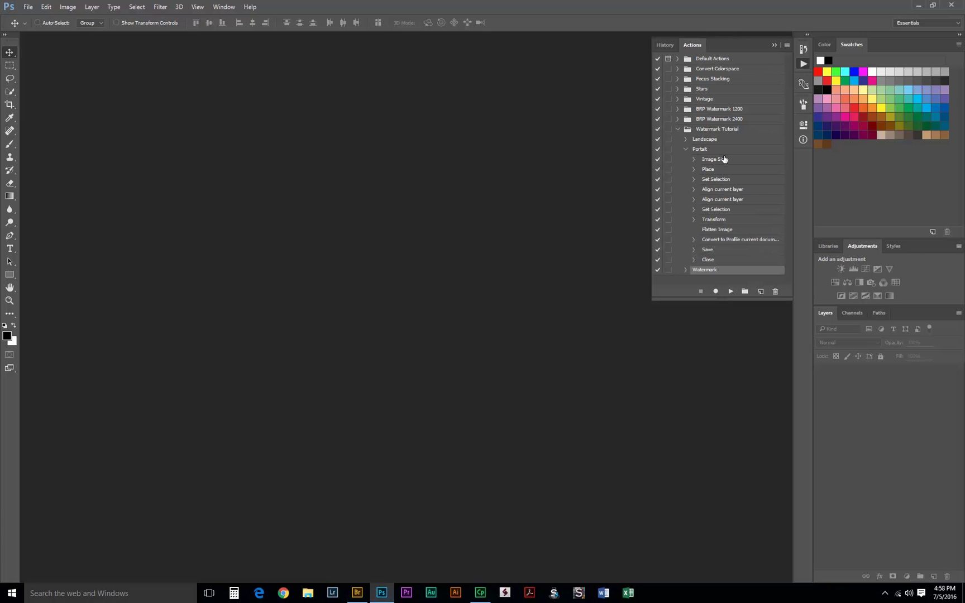
pyautogui.click(694, 169)
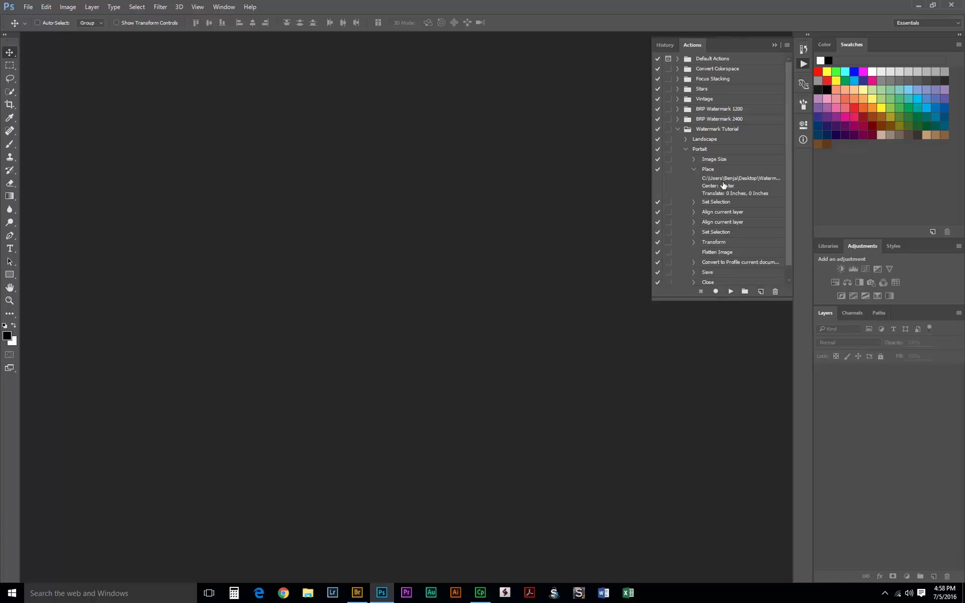